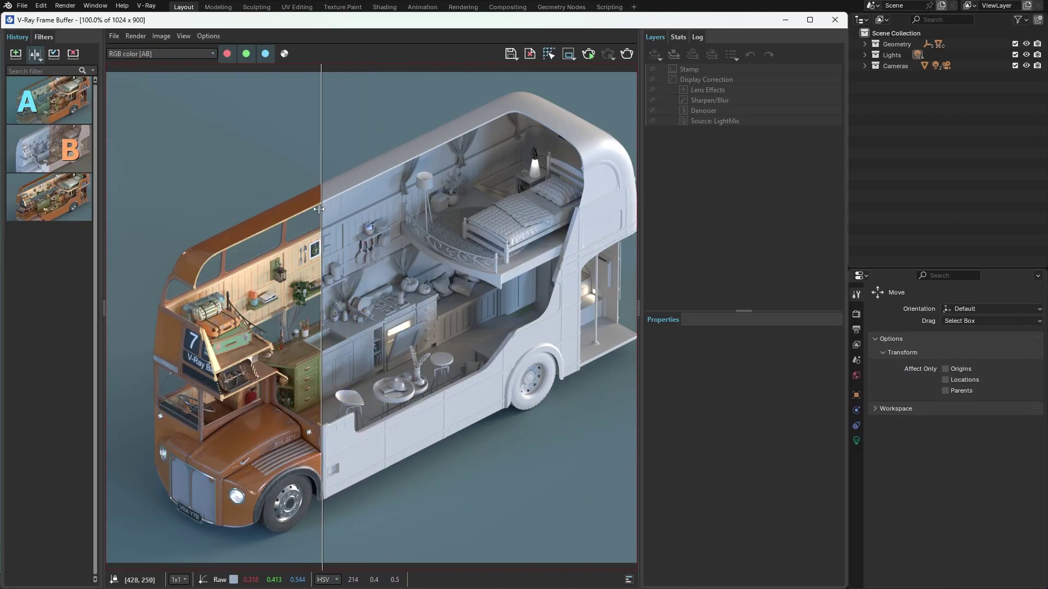
# - Widen the A/B split, then reopen the V-Ray Frame Buffer showing the full coloured bus render
pyautogui.moveTo(319, 209); pyautogui.dragTo(456, 221)
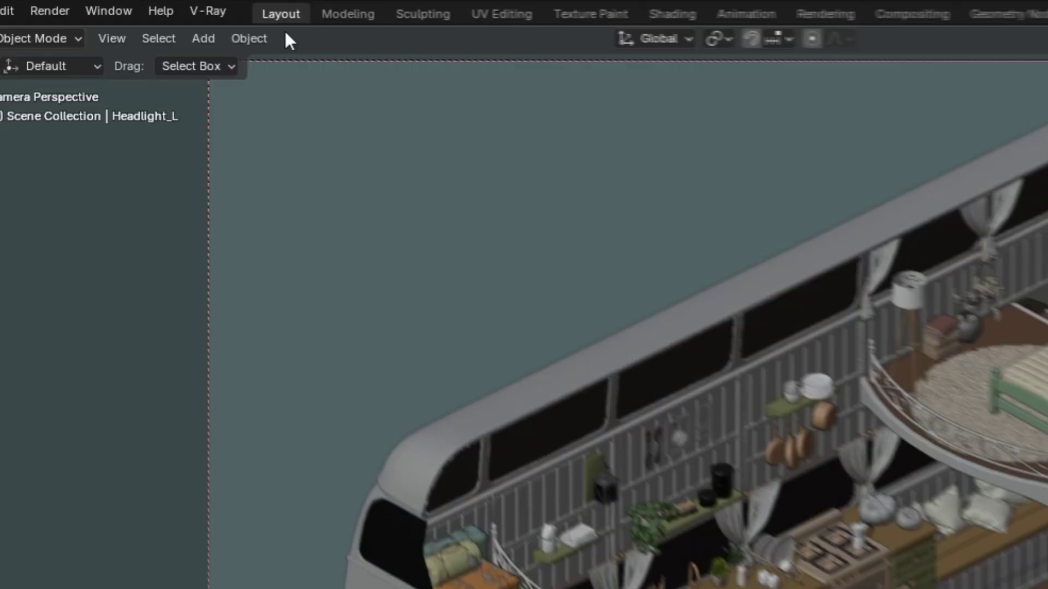
pyautogui.click(146, 5)
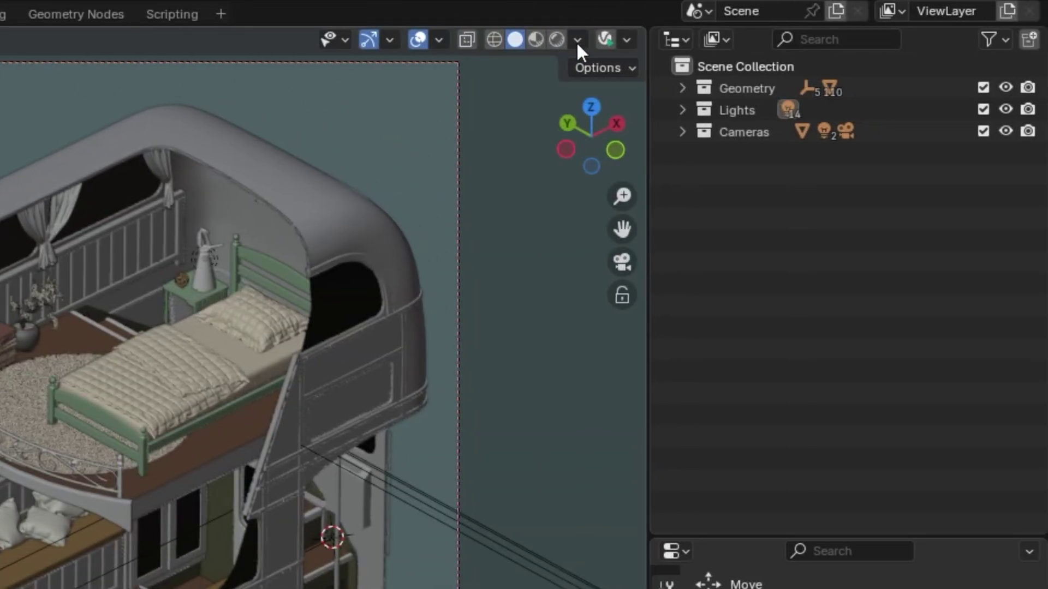
pyautogui.click(605, 35)
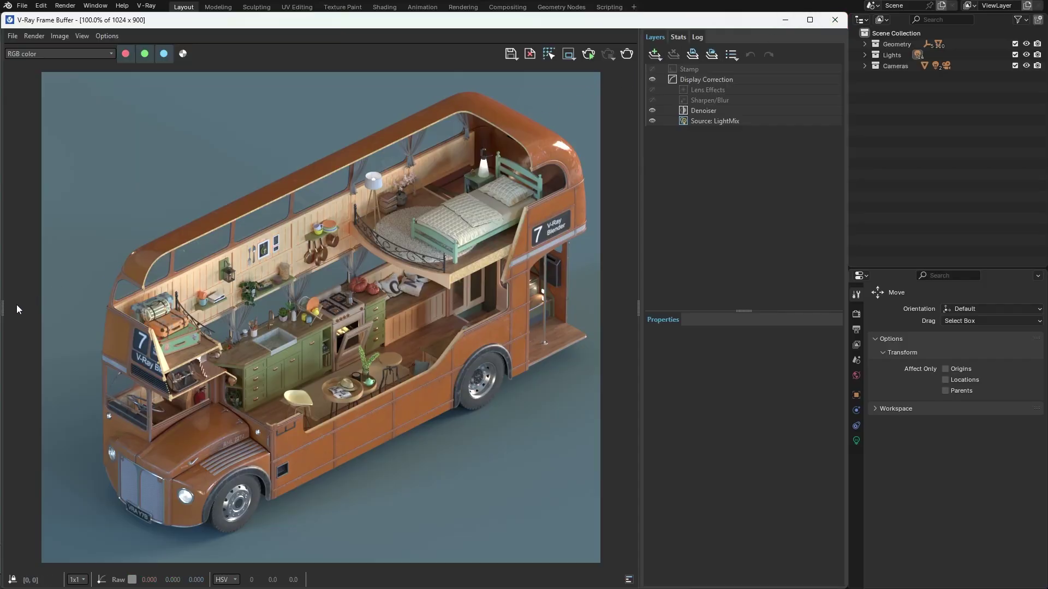
# - Enable VFB render history saving to D:\Bus Render History, with the history panel shown
pyautogui.moveTo(3, 307); pyautogui.dragTo(99, 310)
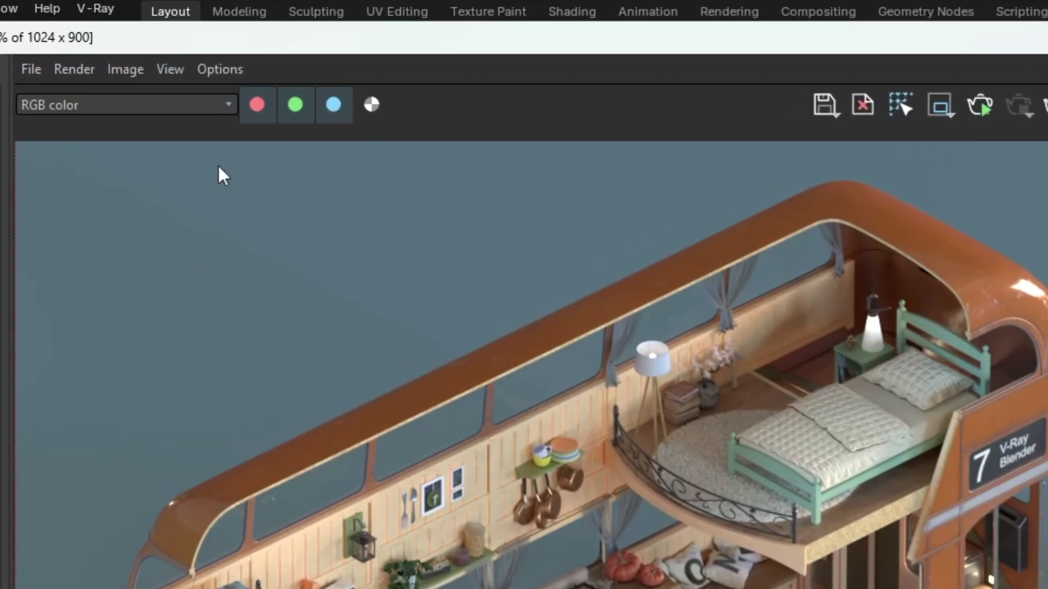
pyautogui.click(207, 36)
pyautogui.click(251, 96)
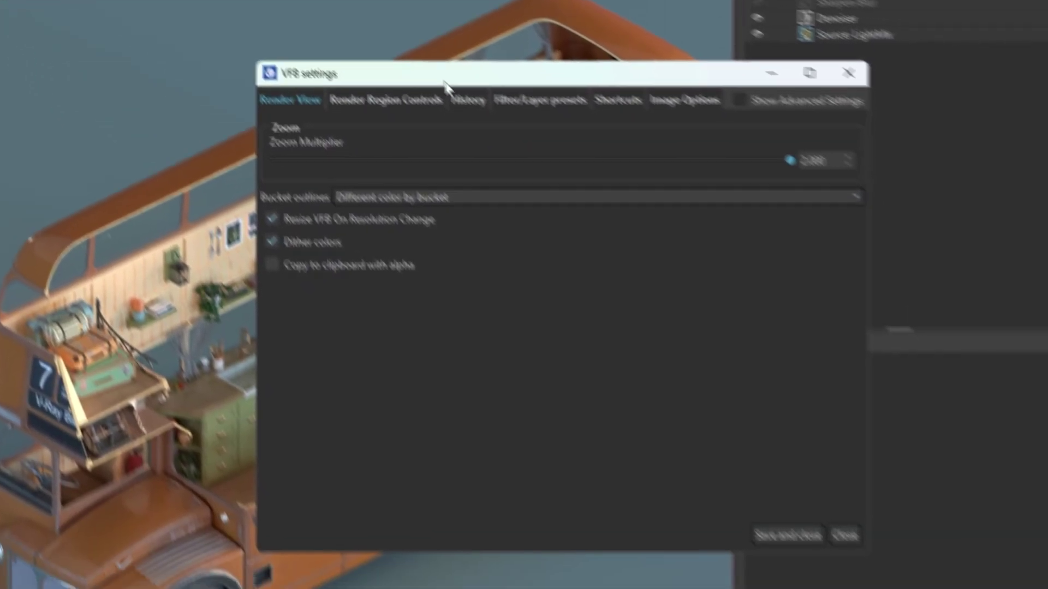
pyautogui.click(742, 322)
pyautogui.click(248, 95)
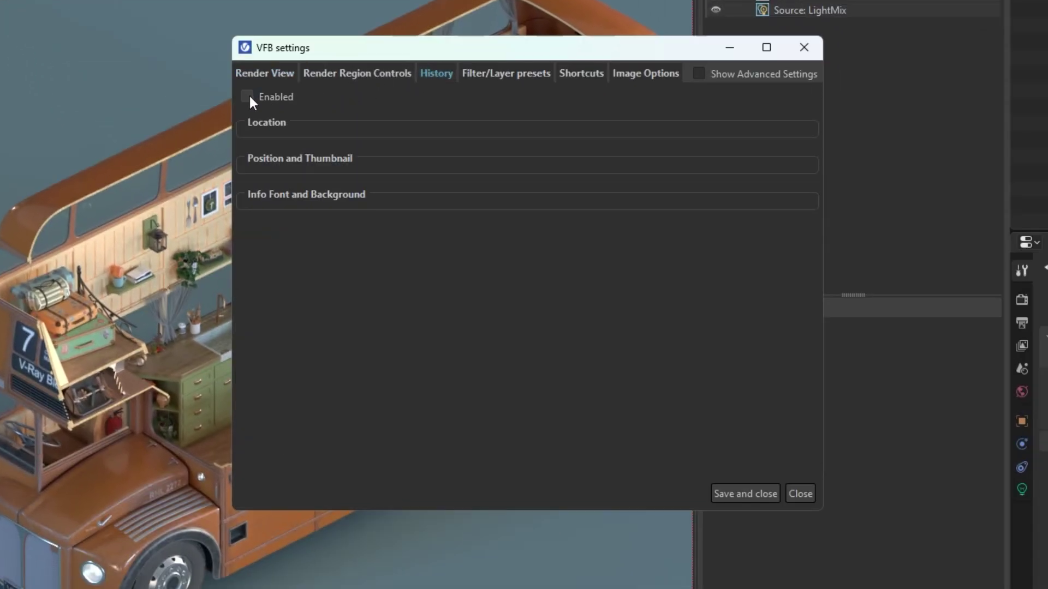
pyautogui.click(250, 95)
pyautogui.click(247, 176)
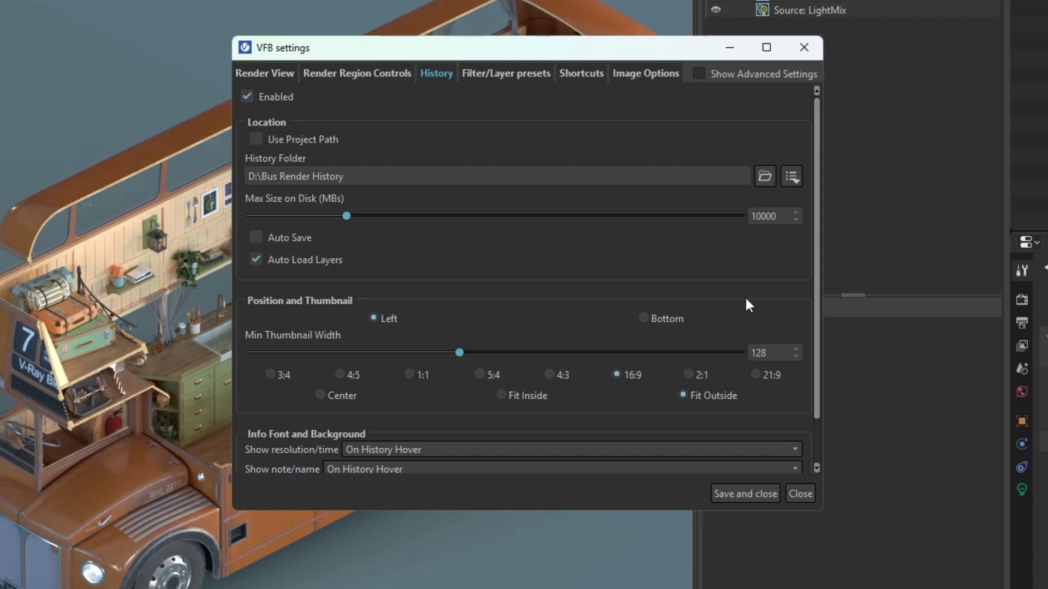
pyautogui.click(746, 493)
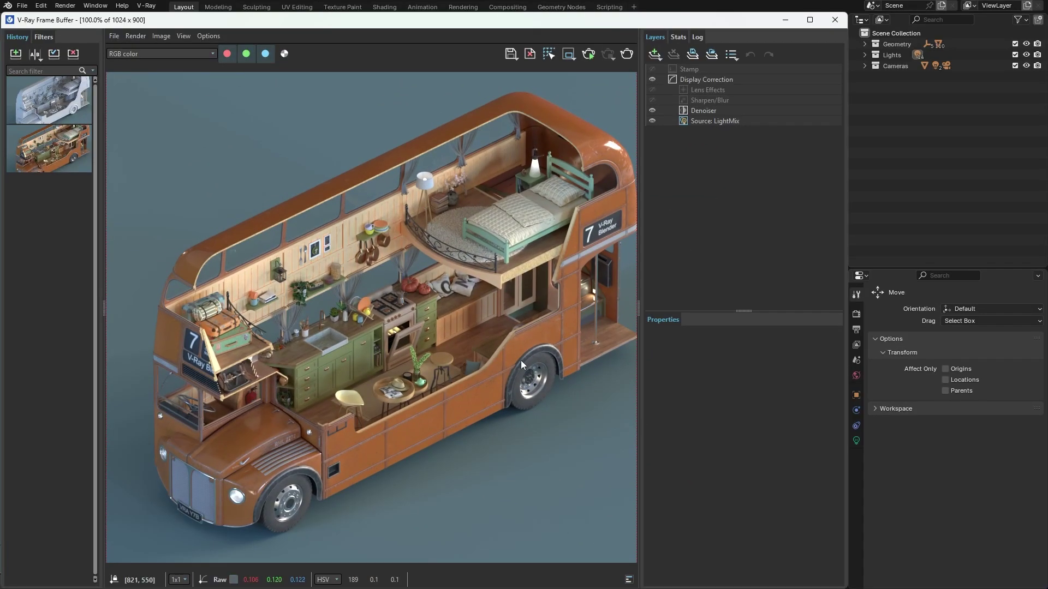
# - Save the current render to history and A/B compare it against the grey clay render
pyautogui.click(16, 54)
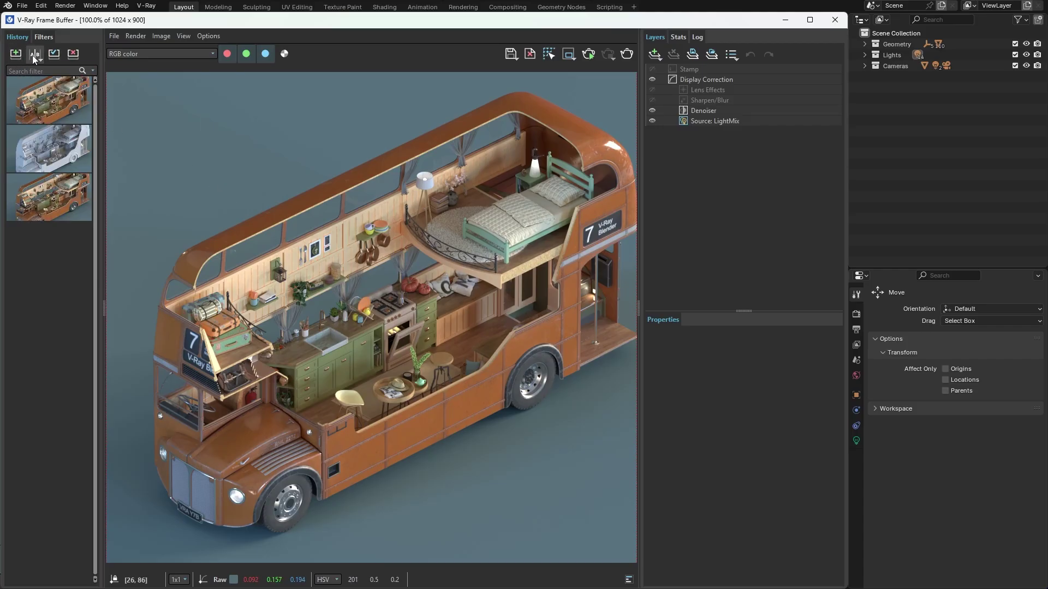
pyautogui.click(35, 54)
pyautogui.click(71, 154)
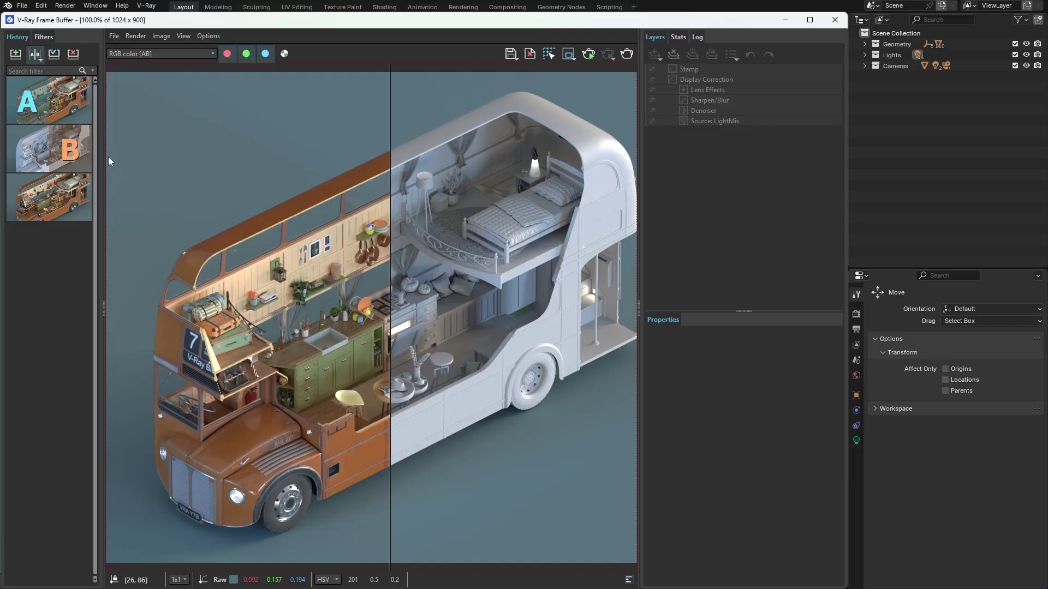
pyautogui.moveTo(390, 206); pyautogui.dragTo(374, 229)
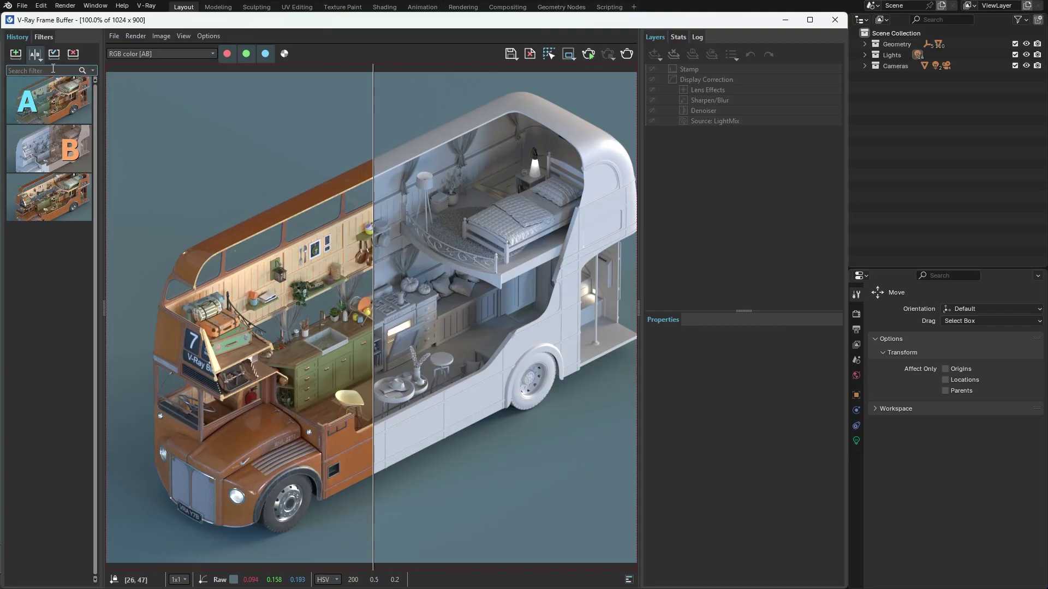
# - Preview the Sharp Chic, Summertime Sepia and Urban Edge filter presets, then collapse the side panel
pyautogui.click(34, 54)
pyautogui.click(43, 36)
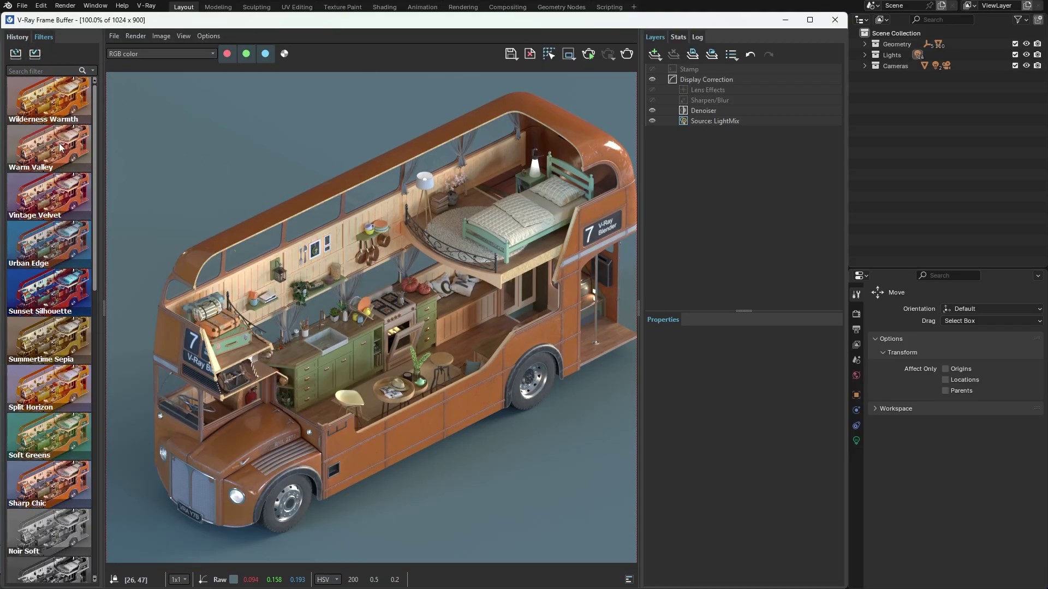
pyautogui.click(59, 490)
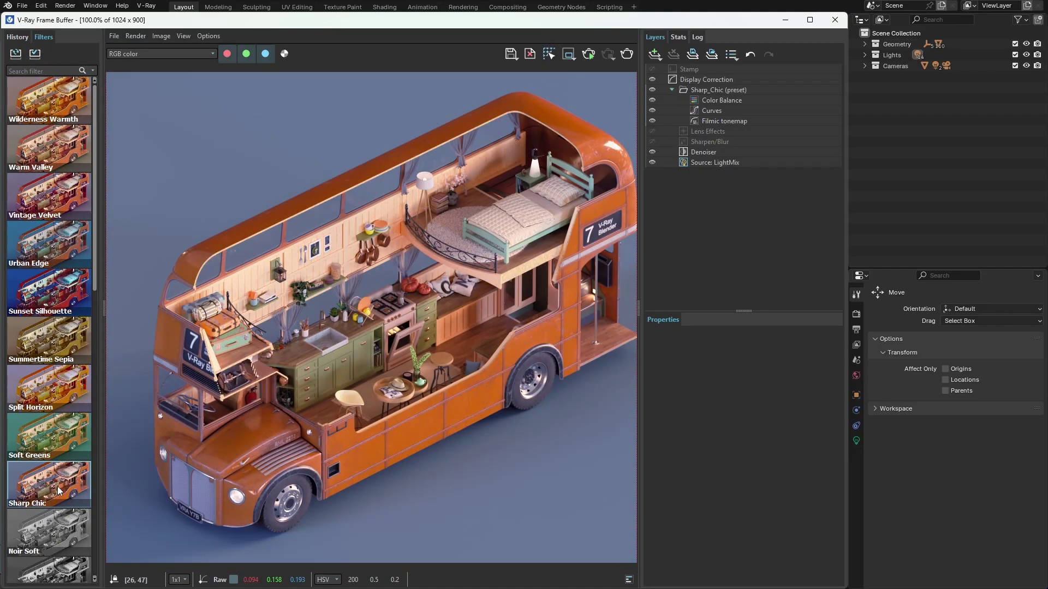
pyautogui.click(55, 343)
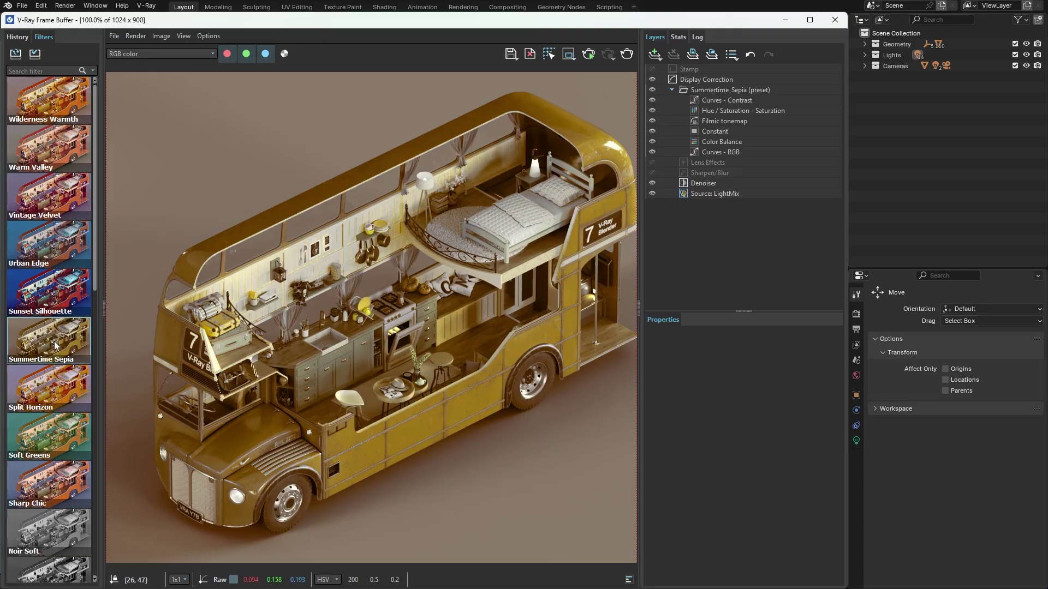
pyautogui.click(42, 246)
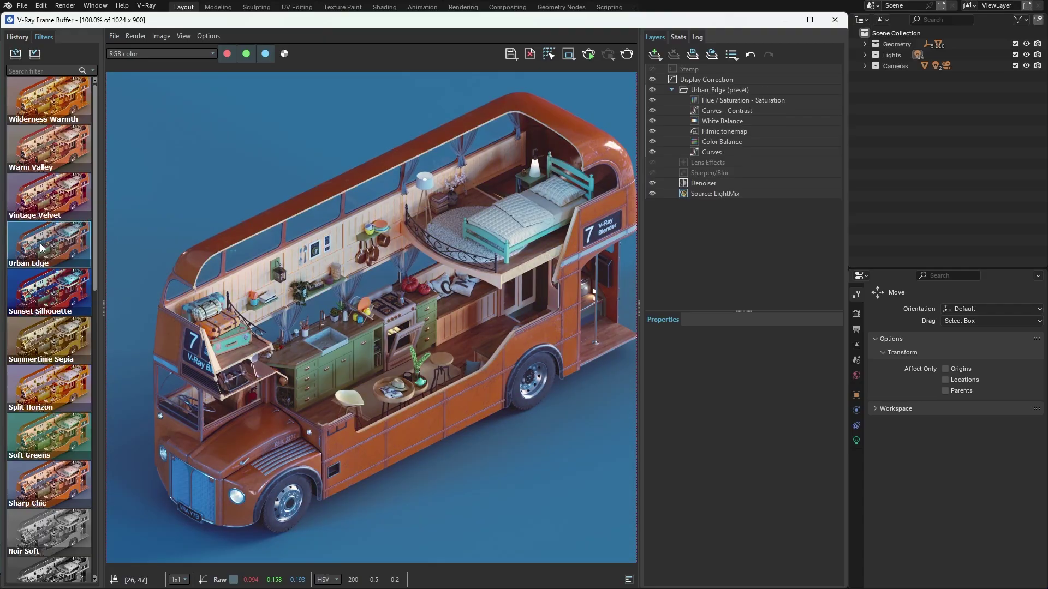
pyautogui.moveTo(103, 306); pyautogui.dragTo(31, 323)
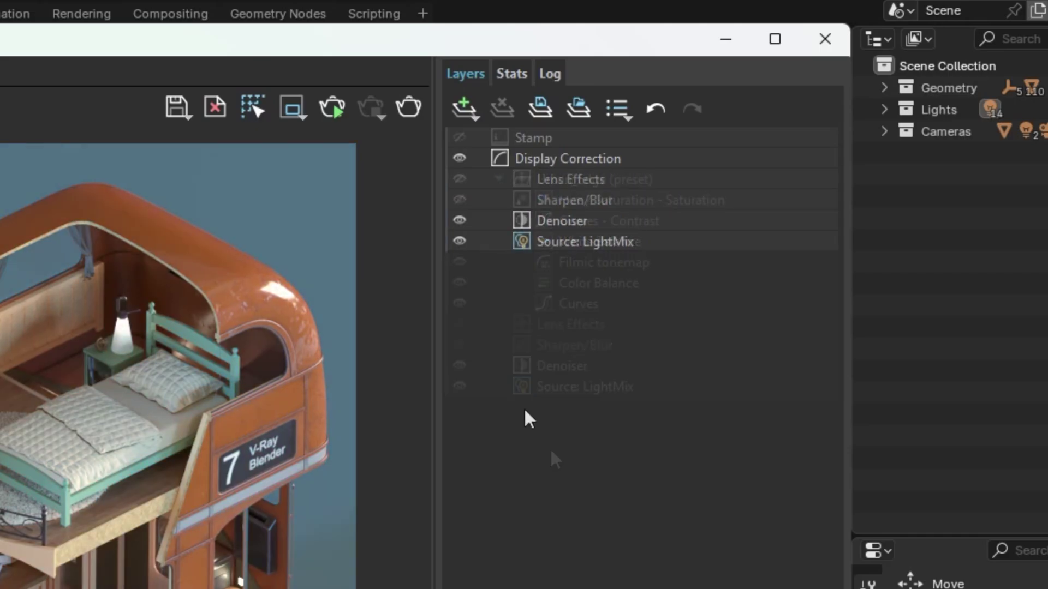
# - Add a Curves layer named 'Curves Contrast' with Overwrite blending at 1.000
pyautogui.click(460, 117)
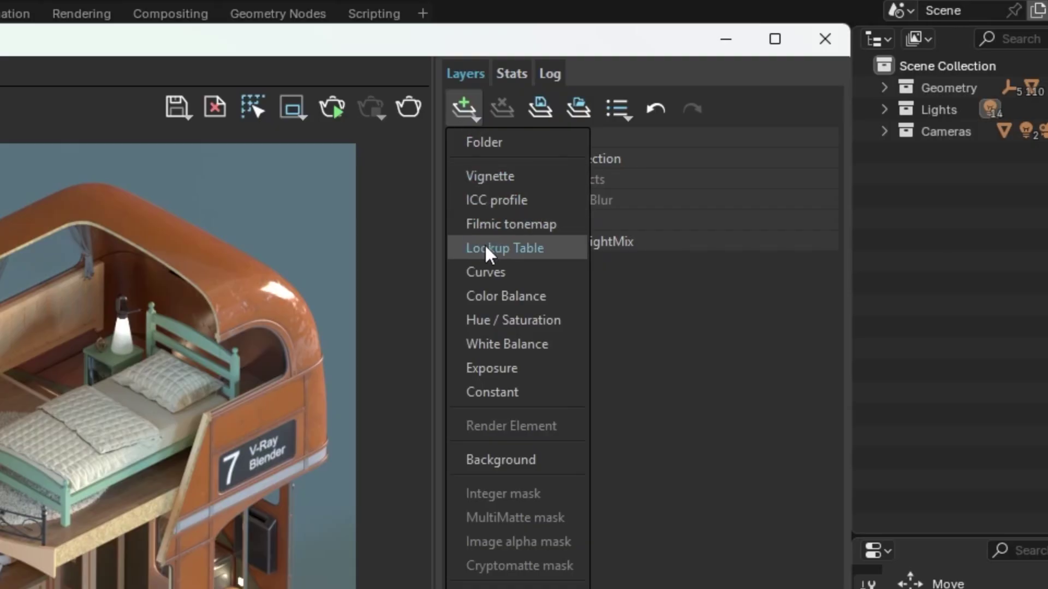
pyautogui.click(485, 271)
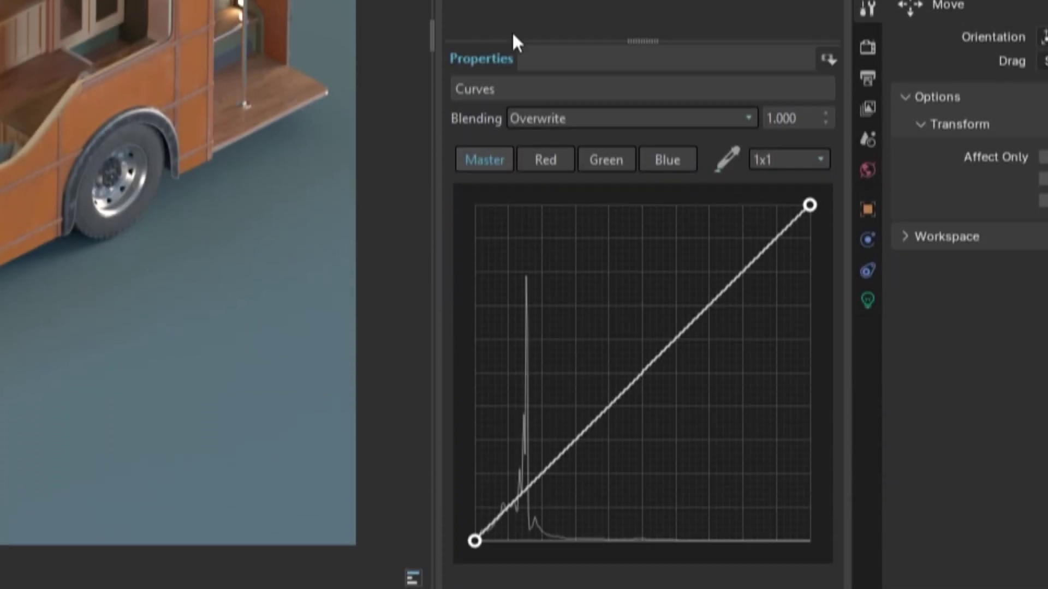
pyautogui.doubleClick(461, 80)
pyautogui.write('Curves Contrast')
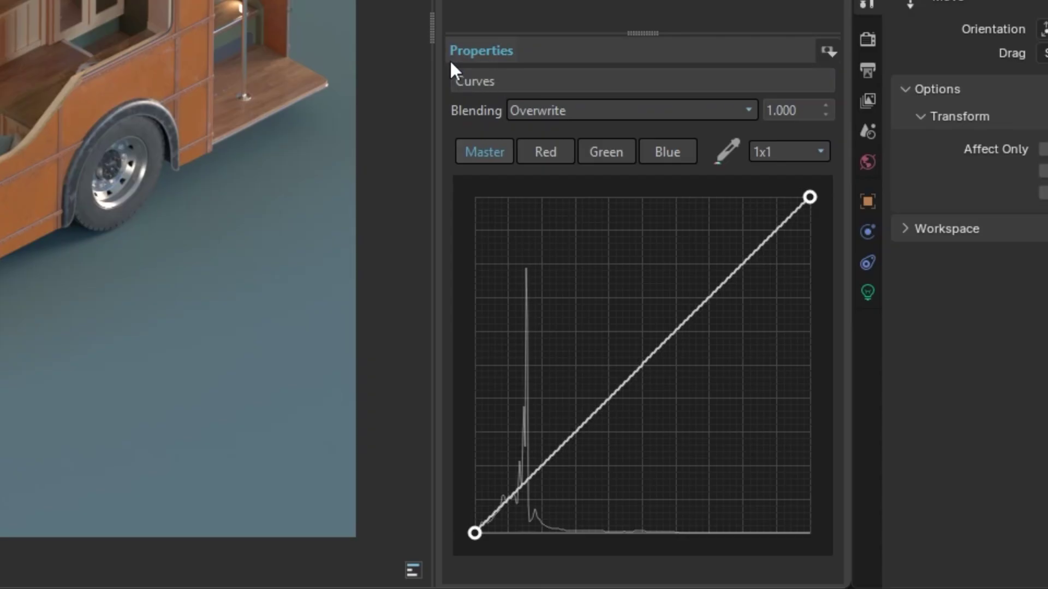
pyautogui.click(747, 109)
pyautogui.click(747, 107)
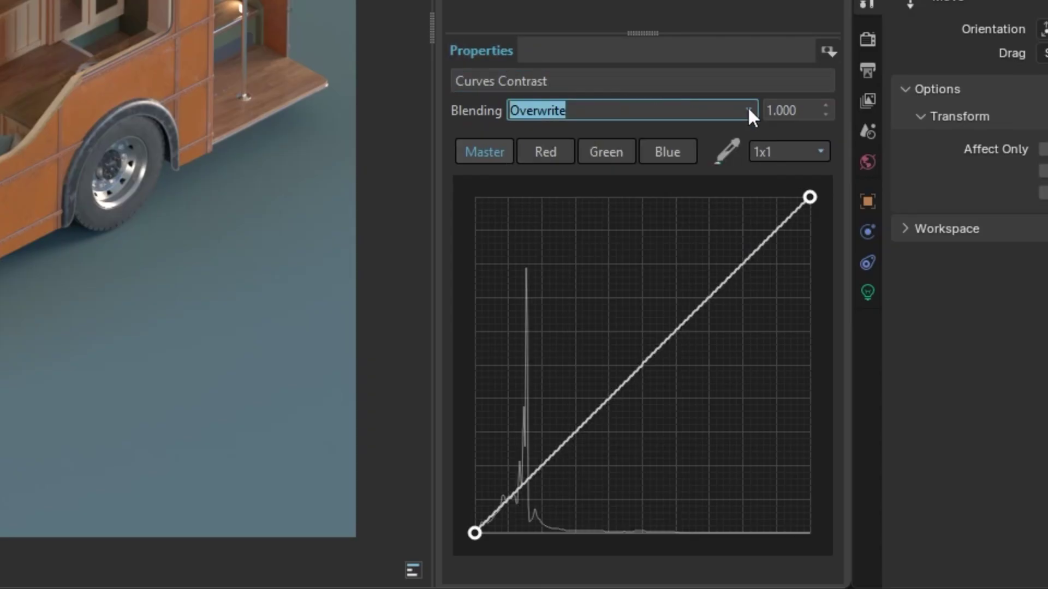
pyautogui.moveTo(801, 110); pyautogui.dragTo(774, 110)
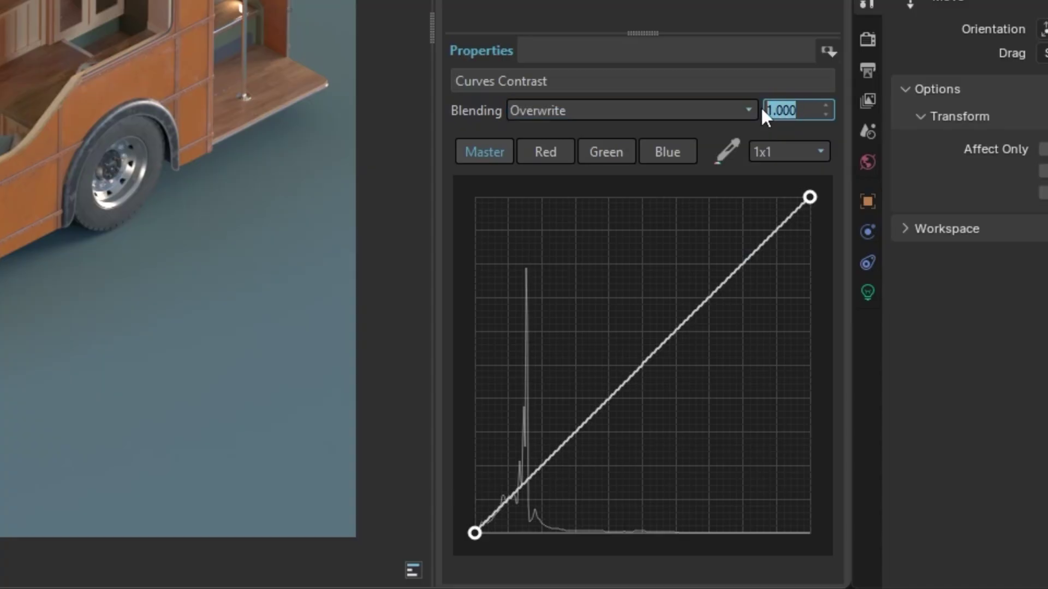
pyautogui.press('Return')
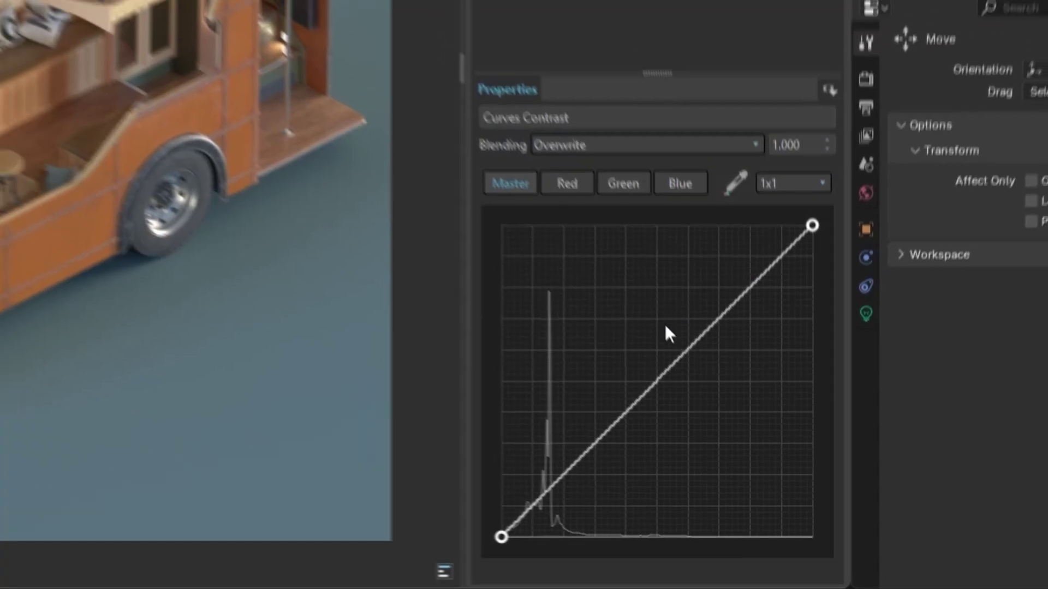
# - Bend the Master curve upward through a new tangent midpoint, then check the Red, Green and Blue curves
pyautogui.click(658, 379)
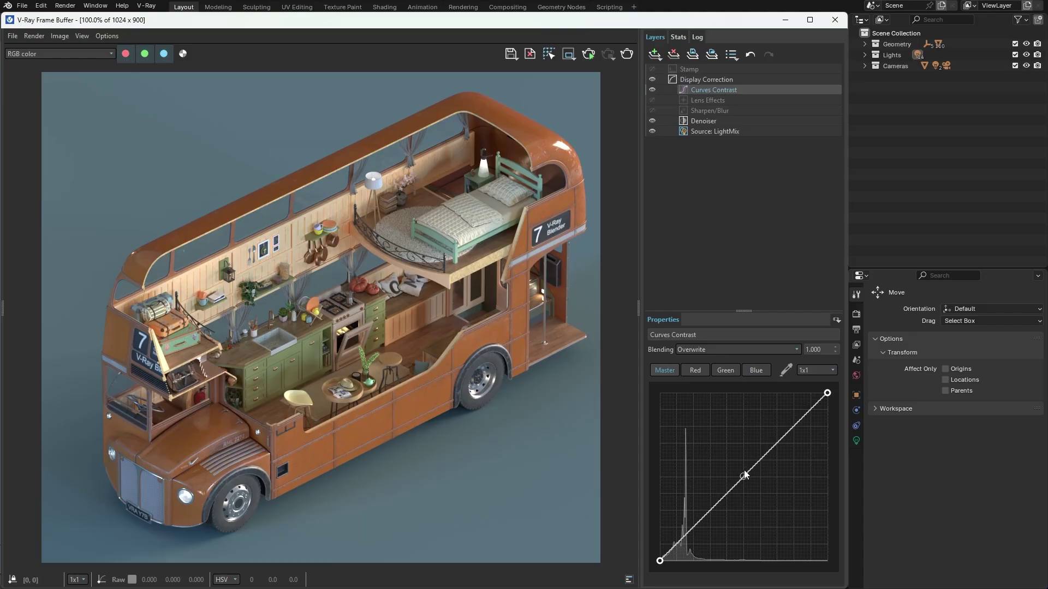
pyautogui.click(744, 477)
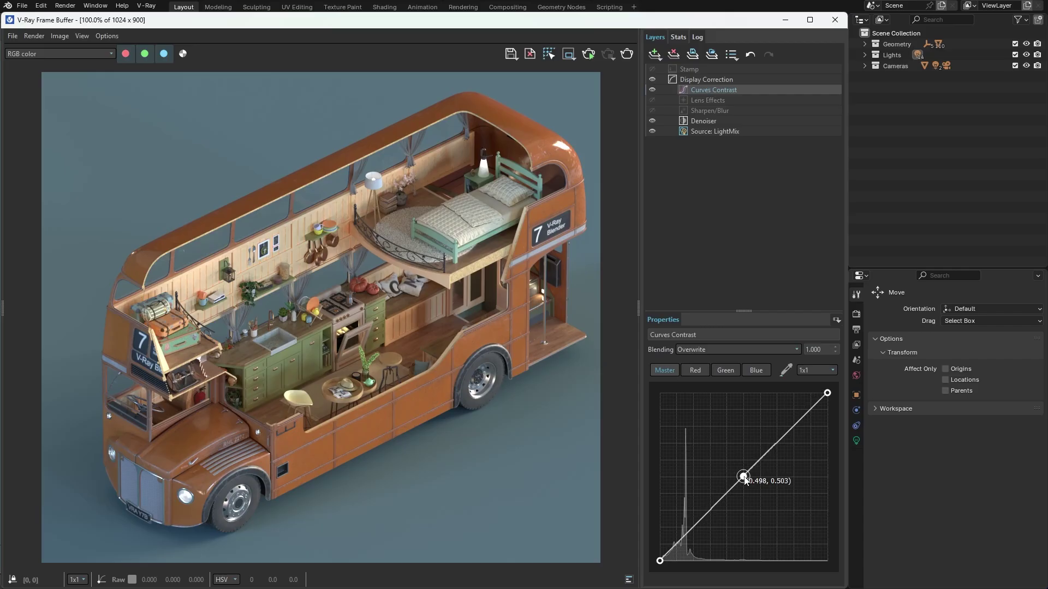
pyautogui.rightClick(744, 478)
pyautogui.click(763, 504)
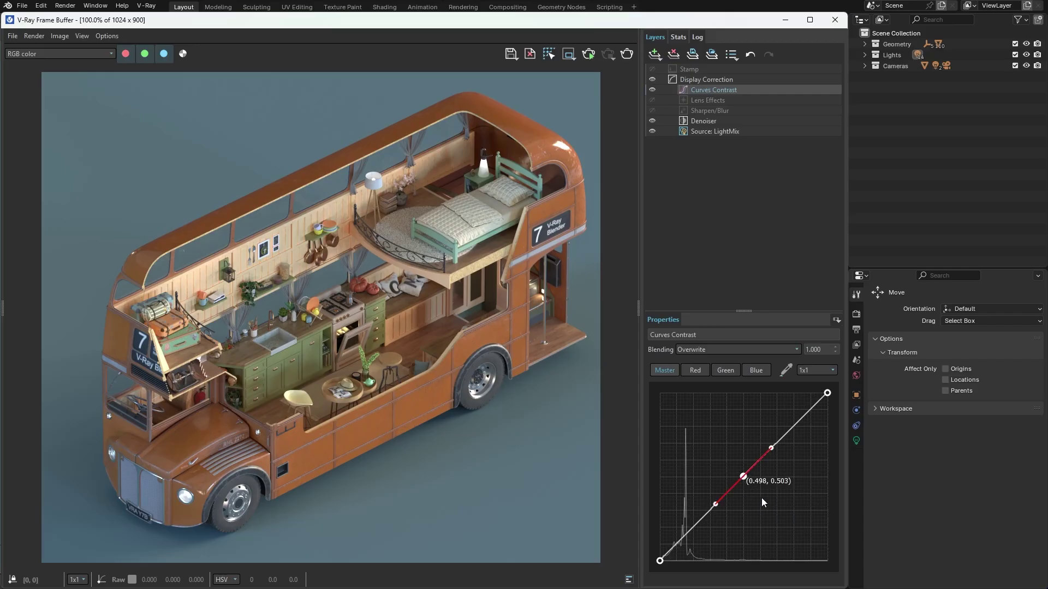
pyautogui.moveTo(772, 449); pyautogui.dragTo(753, 459)
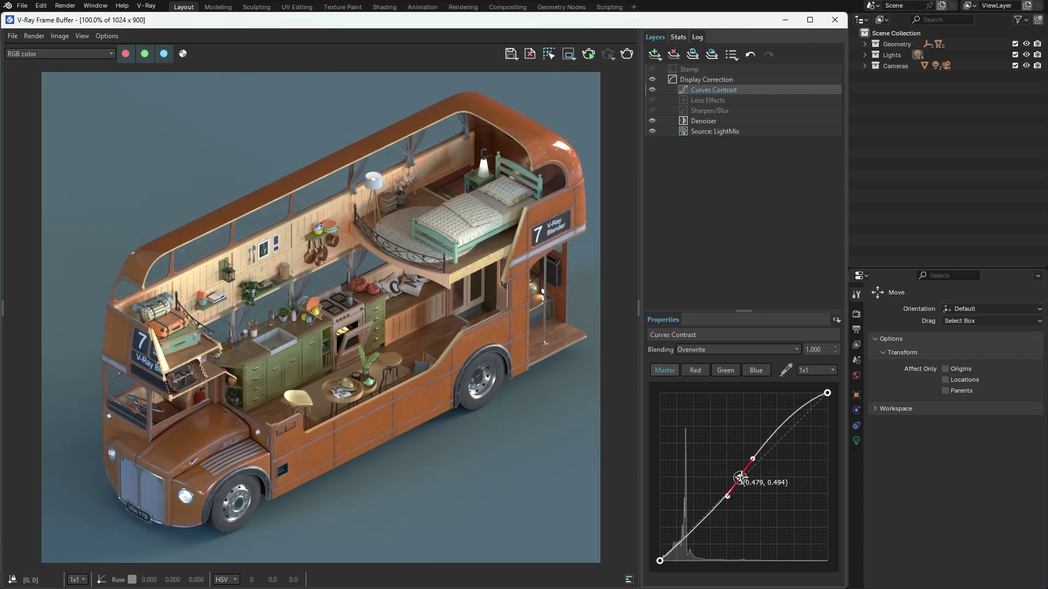
pyautogui.click(695, 370)
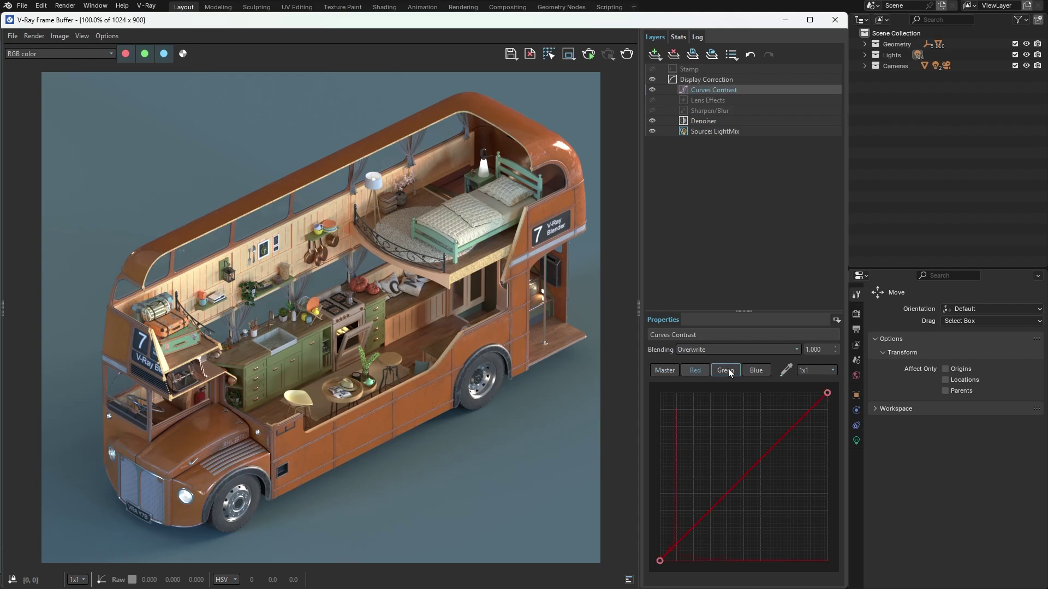
pyautogui.click(725, 370)
pyautogui.click(755, 370)
# - Add an Exposure layer, leave exposure at 0.000 and lower Highlight Burn to 0.827
pyautogui.click(661, 57)
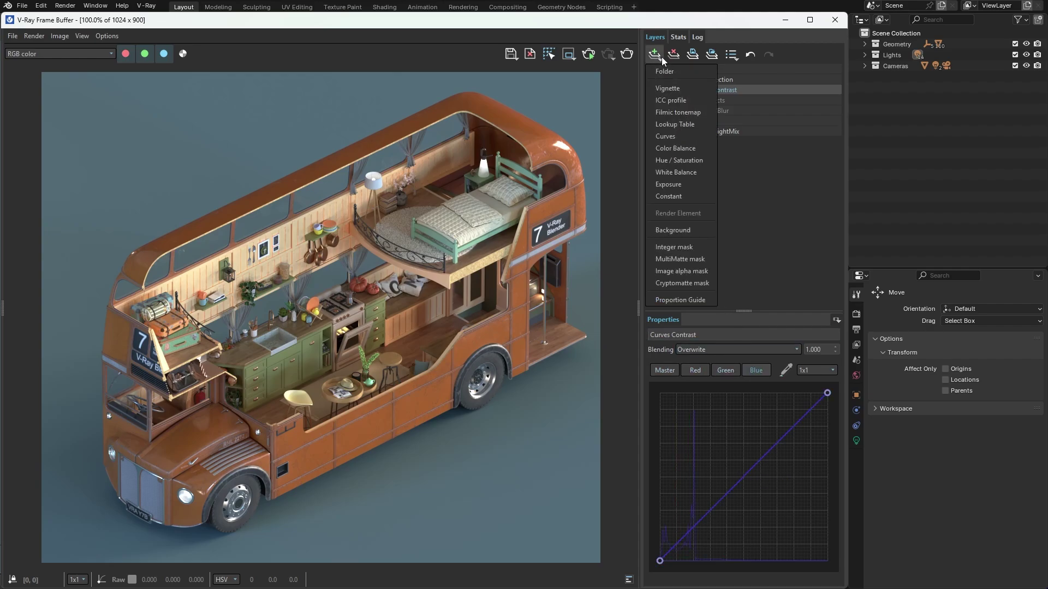
pyautogui.click(669, 184)
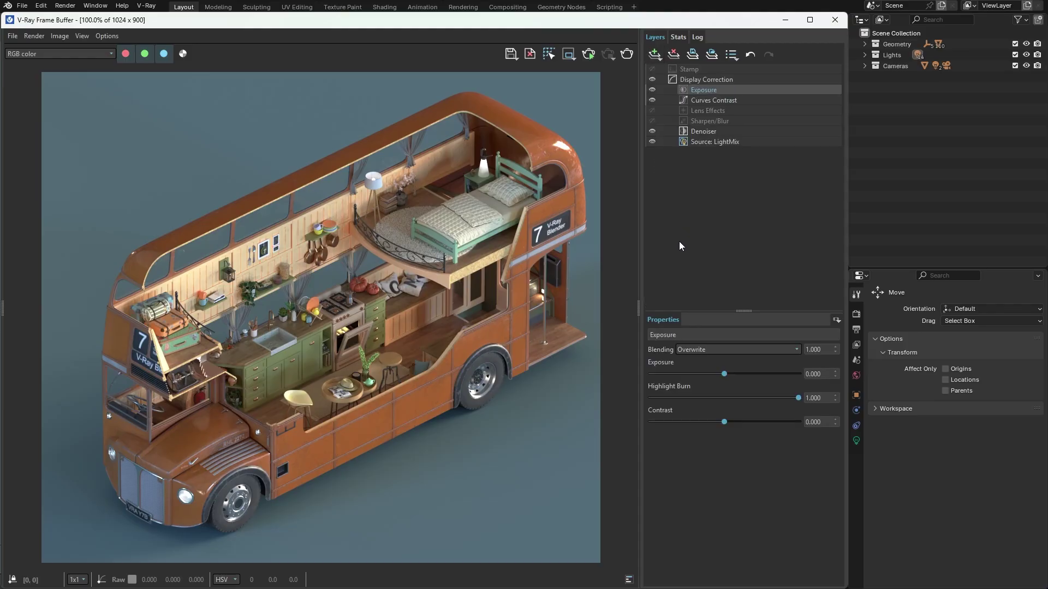
pyautogui.moveTo(723, 375)
pyautogui.mouseDown()
pyautogui.moveTo(702, 376)
pyautogui.moveTo(738, 374)
pyautogui.mouseUp()
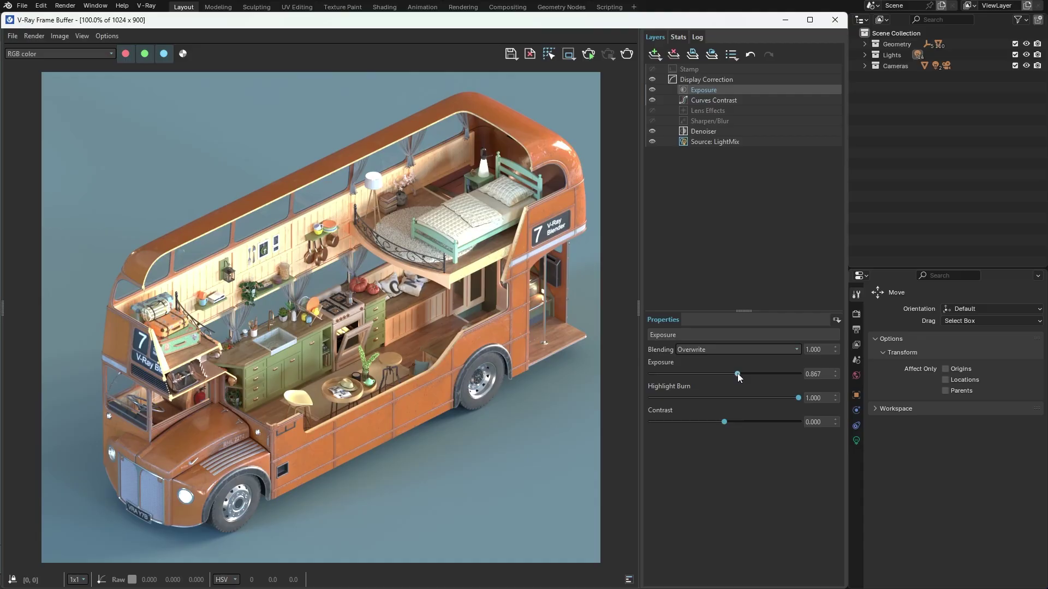
pyautogui.hotkey('ctrl', 'z')
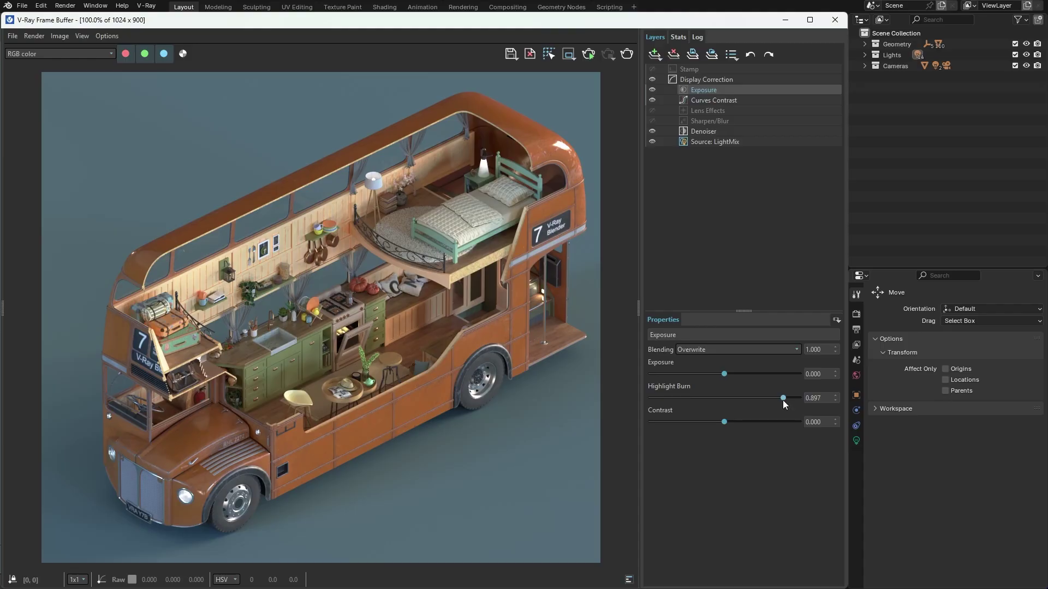
pyautogui.moveTo(783, 401); pyautogui.dragTo(772, 401)
# - Add a Filmic tonemap layer and set its Type to Hejl-Dawson after trying AMPAS
pyautogui.click(655, 56)
pyautogui.click(667, 111)
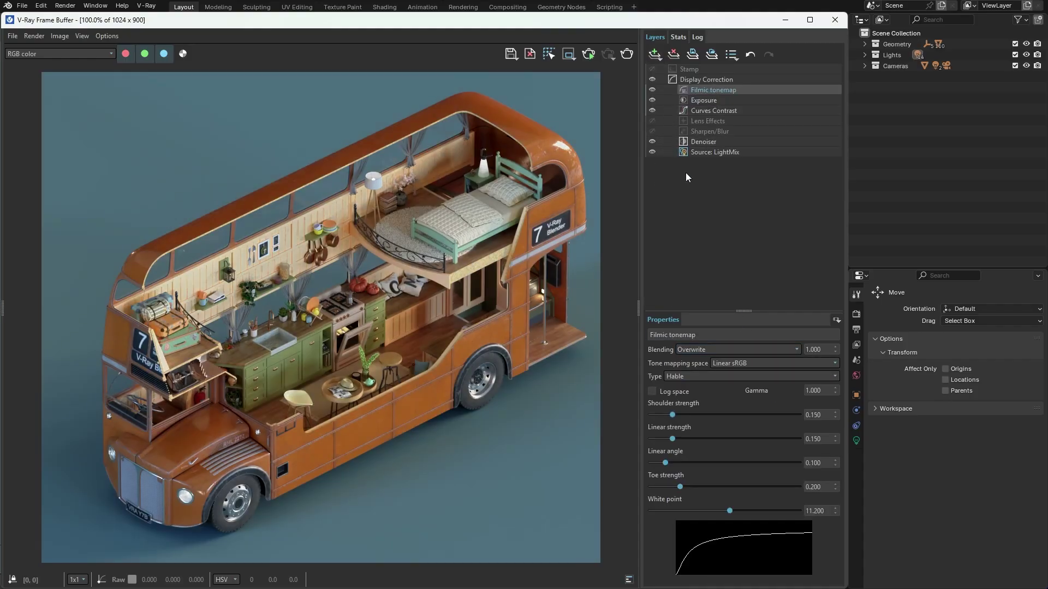
pyautogui.click(769, 375)
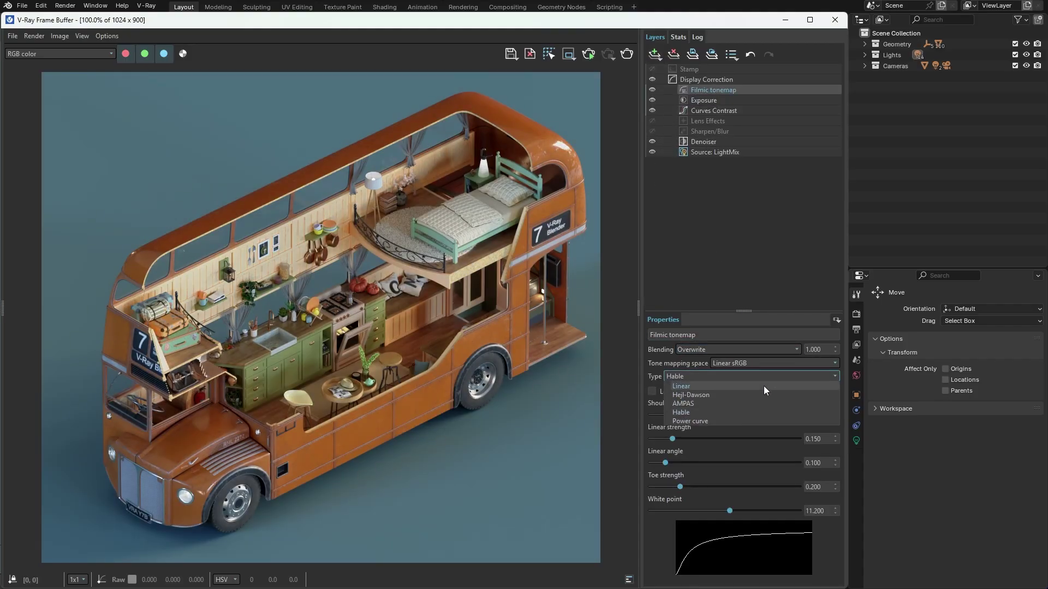
pyautogui.click(732, 403)
pyautogui.click(709, 376)
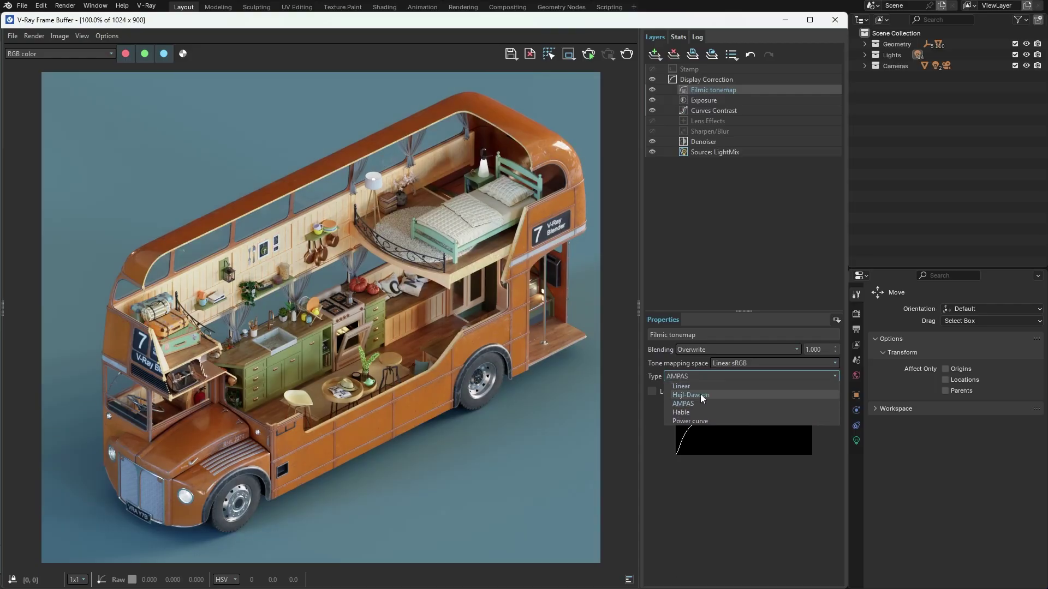
pyautogui.click(701, 395)
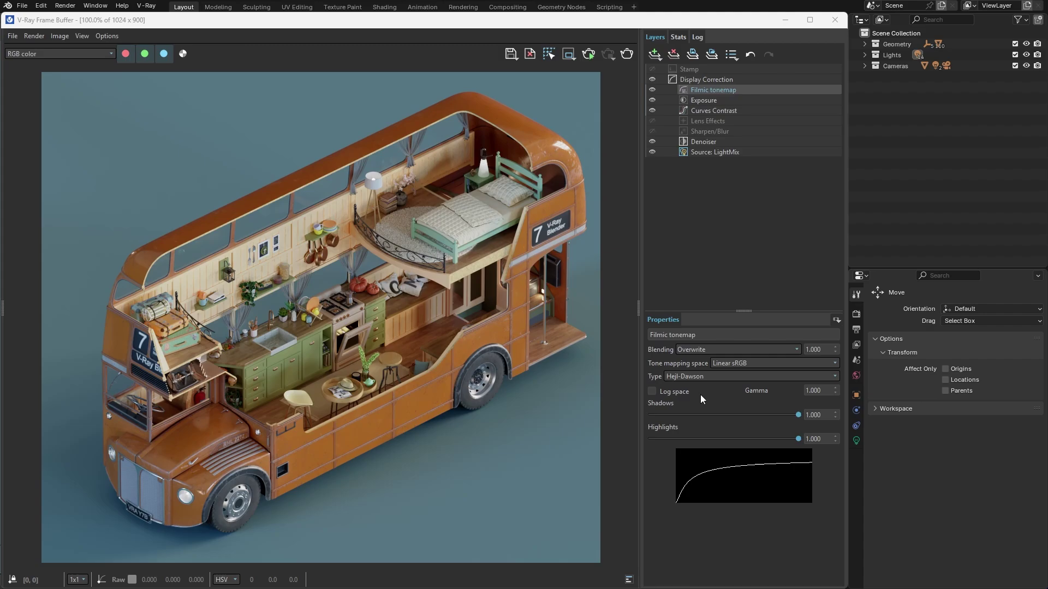
# - Add a Lookup Table layer loading the Adanmq_Advantix_200.cube LUT
pyautogui.click(658, 60)
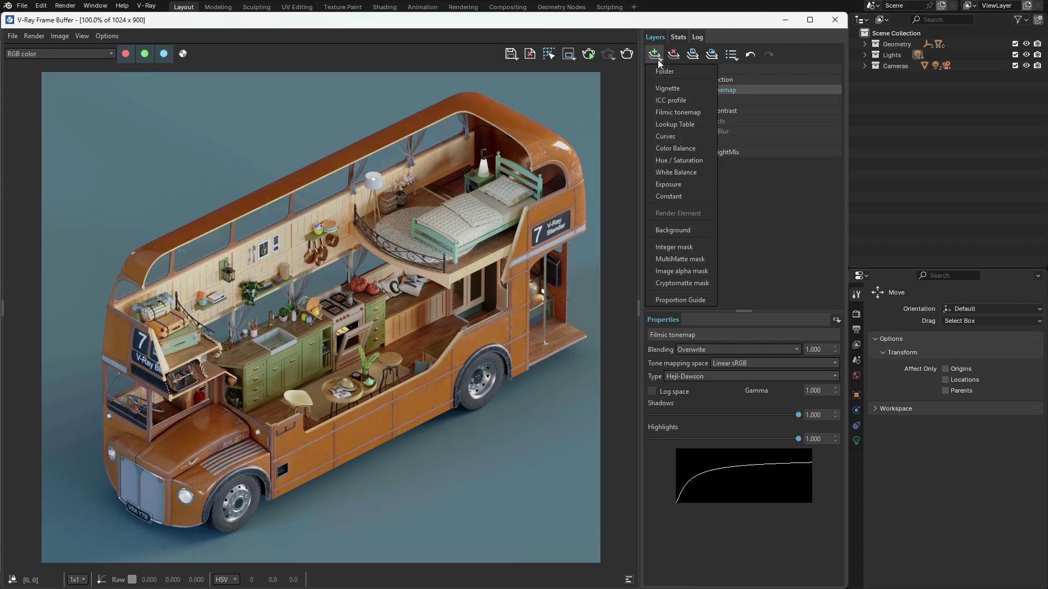
pyautogui.click(673, 125)
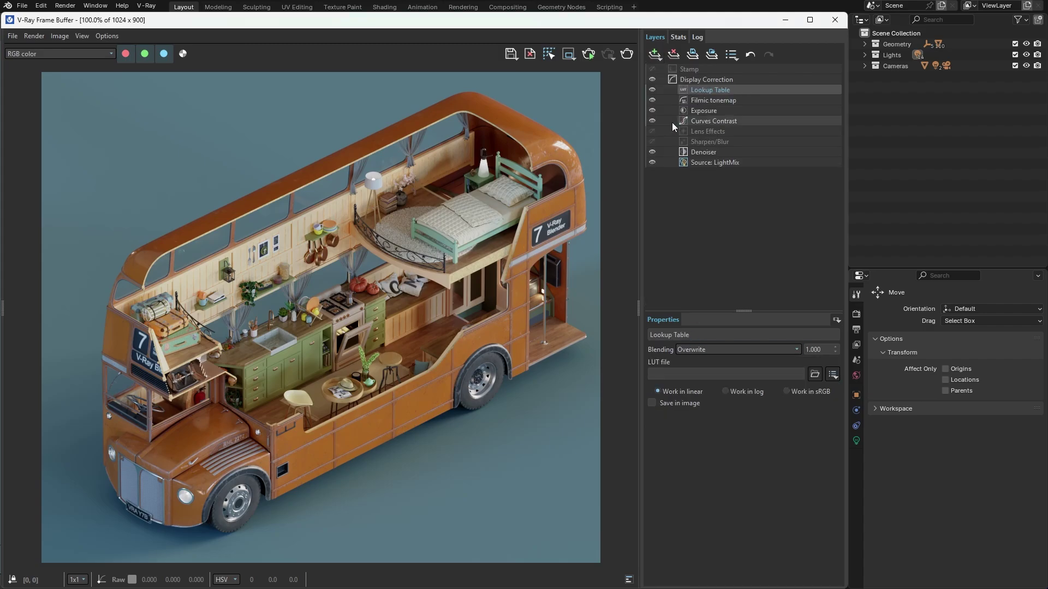
pyautogui.click(815, 374)
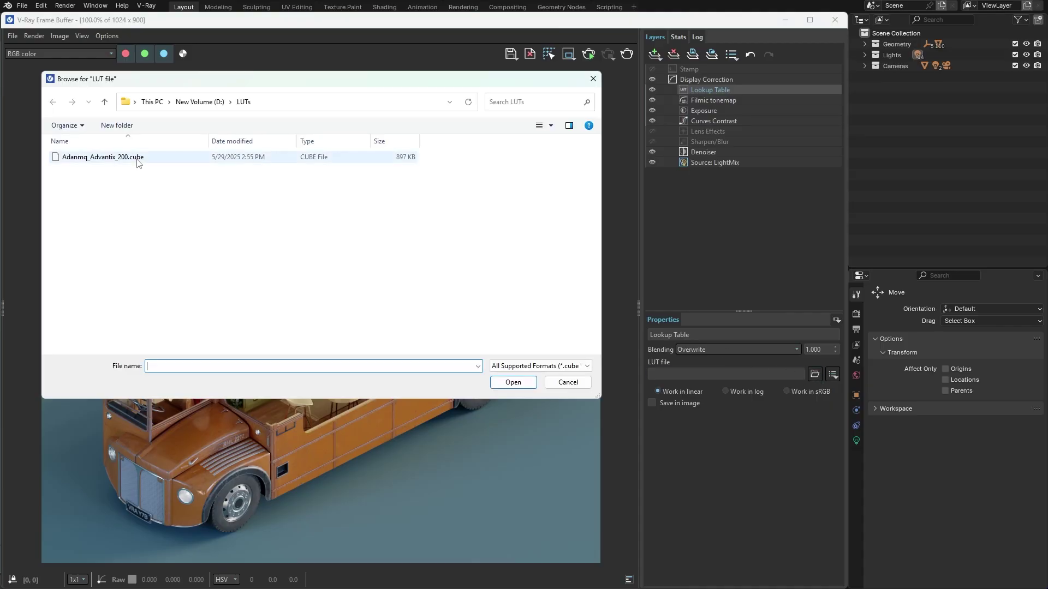
pyautogui.click(138, 158)
pyautogui.doubleClick(137, 161)
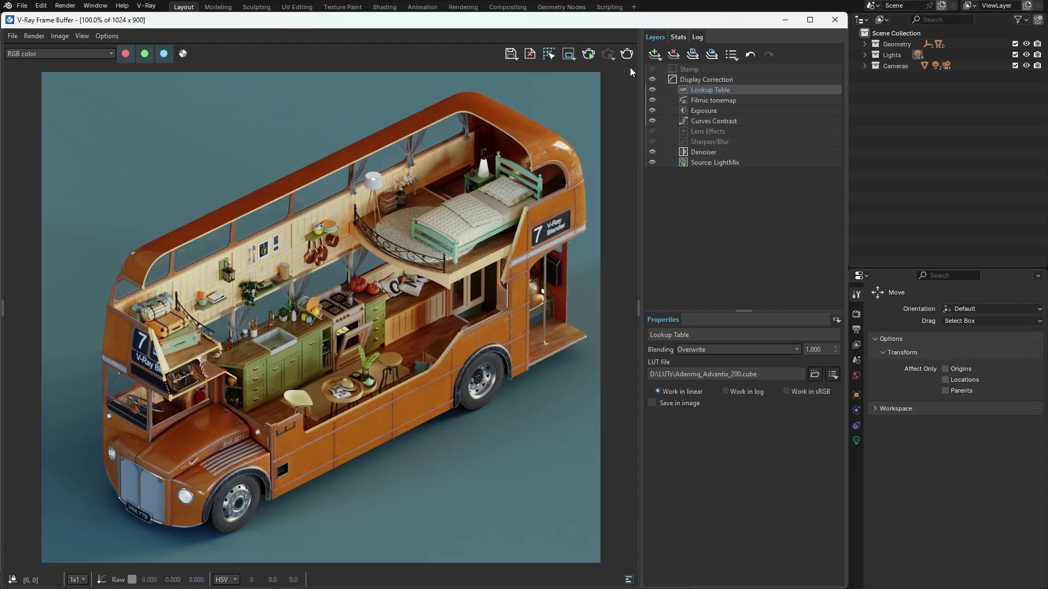
# - Add a Hue / Saturation layer below Filmic tonemap and attach a Cryptomatte mask to it
pyautogui.click(653, 57)
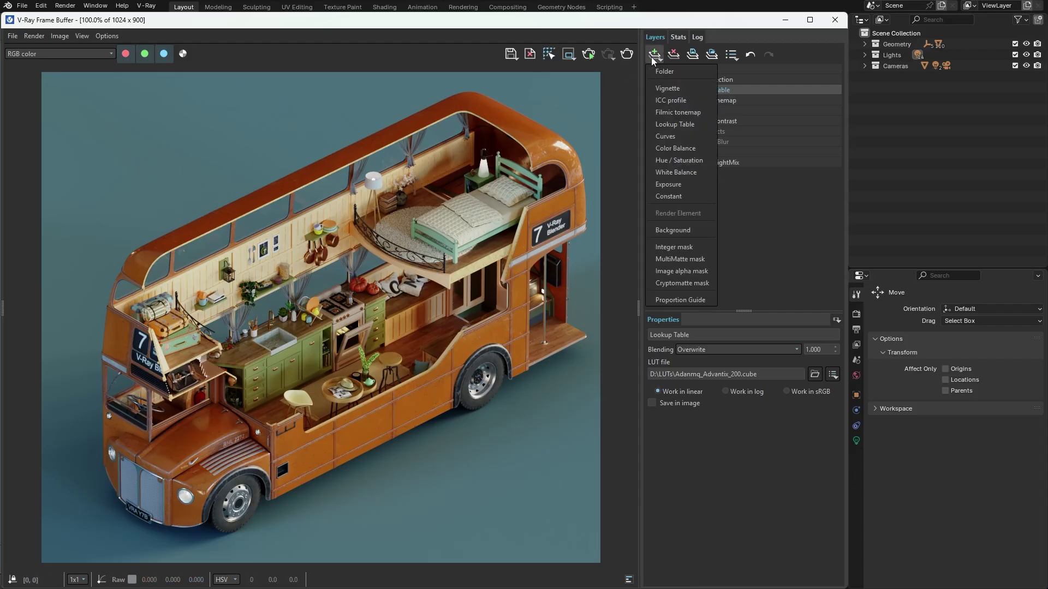
pyautogui.click(670, 160)
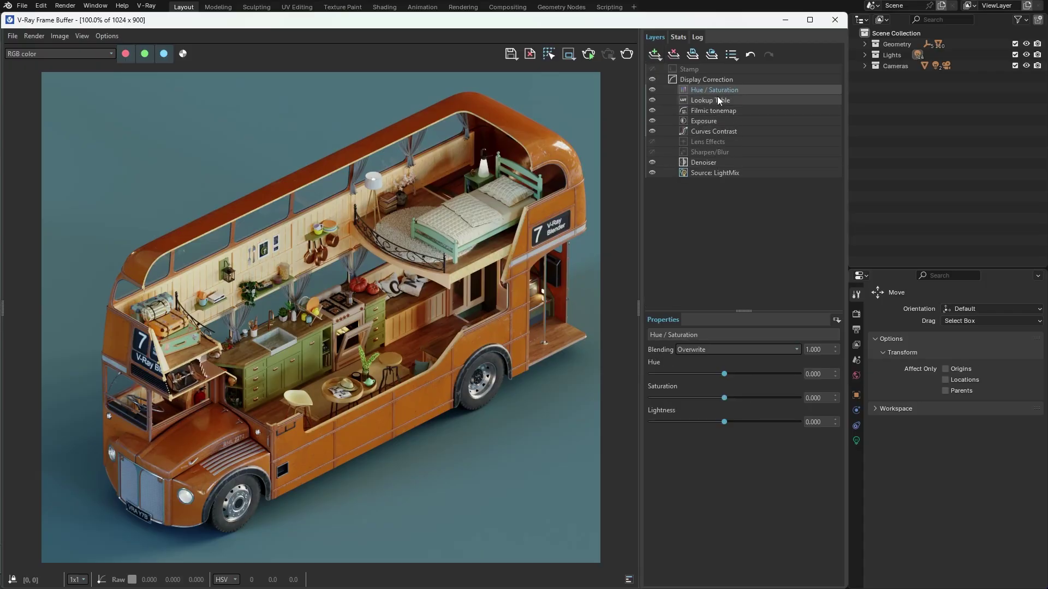
pyautogui.moveTo(719, 89); pyautogui.dragTo(716, 114)
pyautogui.rightClick(715, 113)
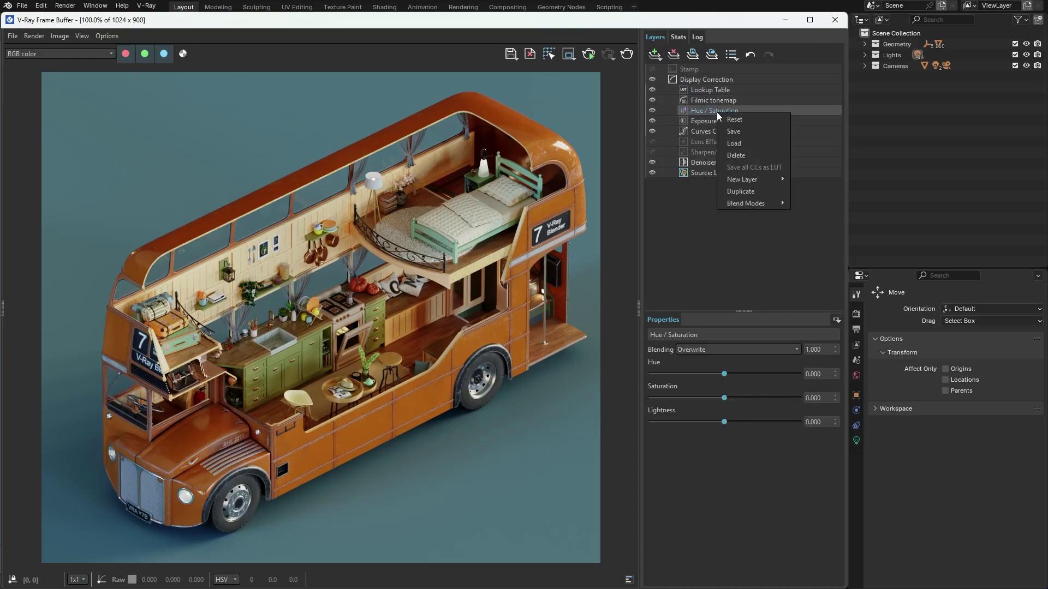
pyautogui.moveTo(747, 181)
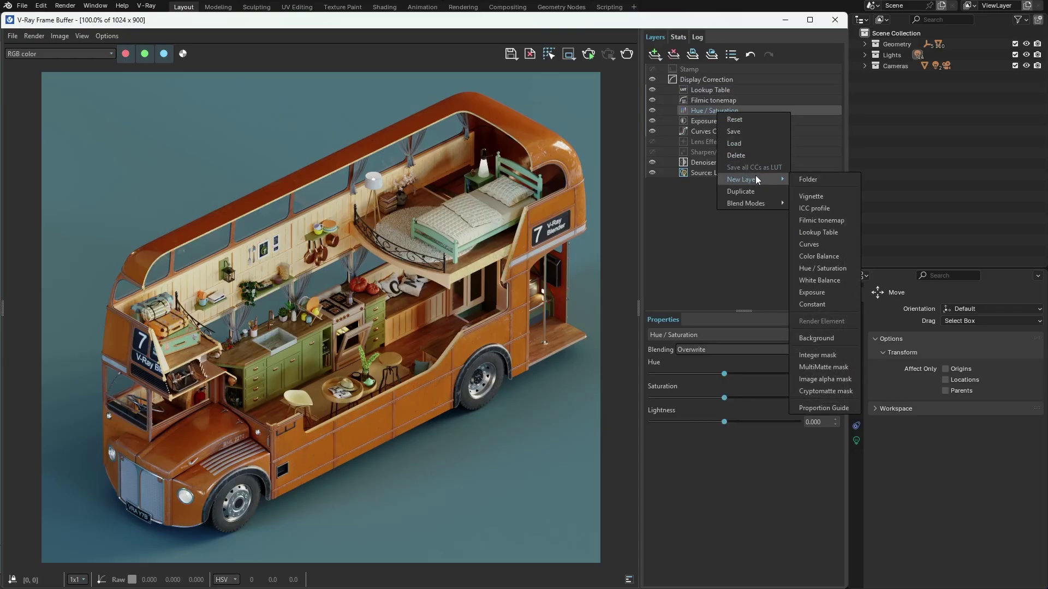
pyautogui.click(817, 389)
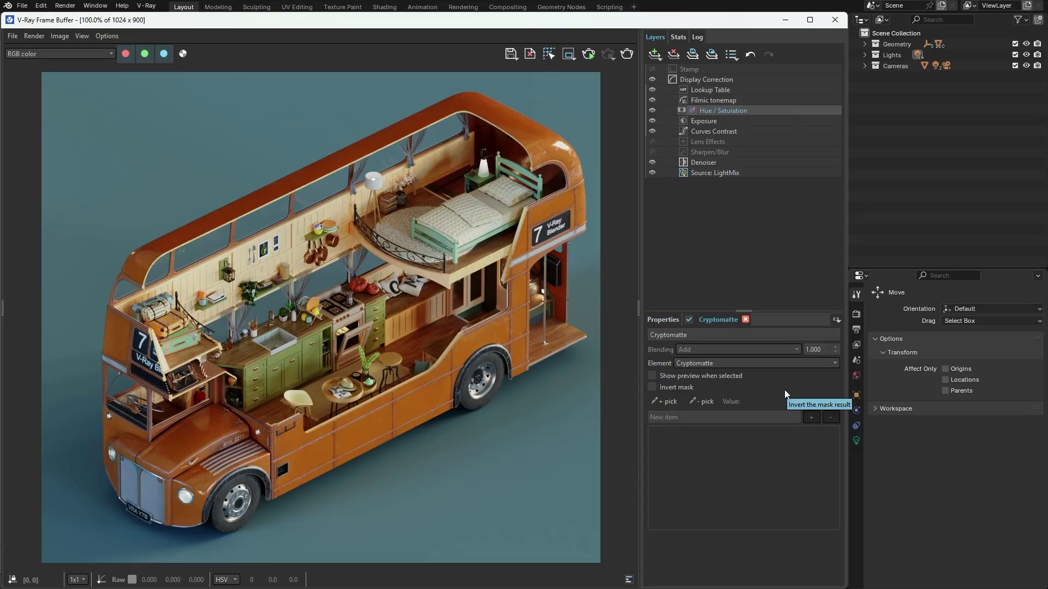
# - Pick the Exterior_BodyPanels into the mask and preview its coverage with invert toggled
pyautogui.click(665, 405)
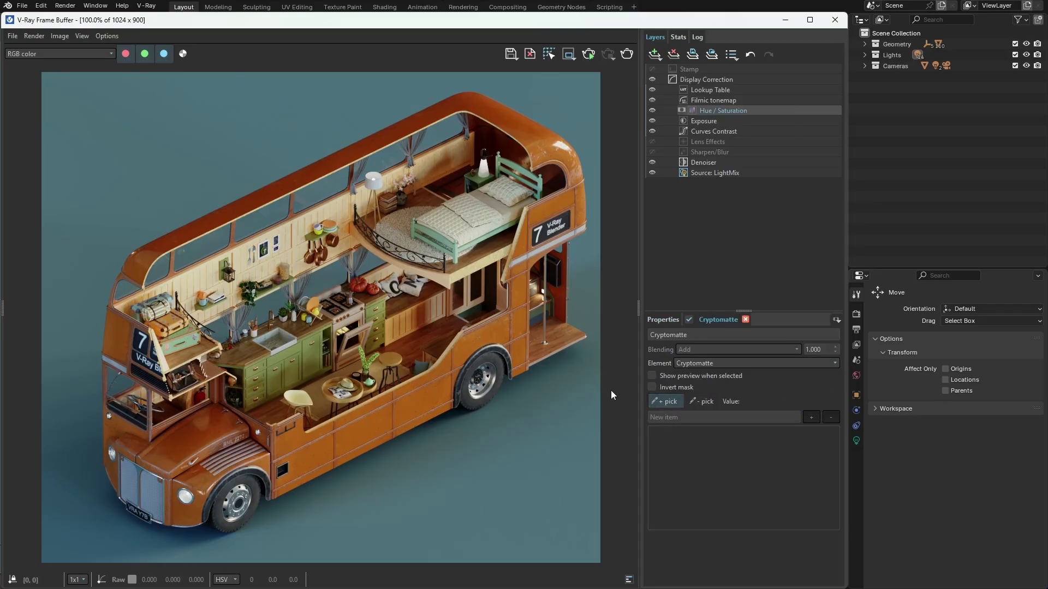
pyautogui.click(480, 336)
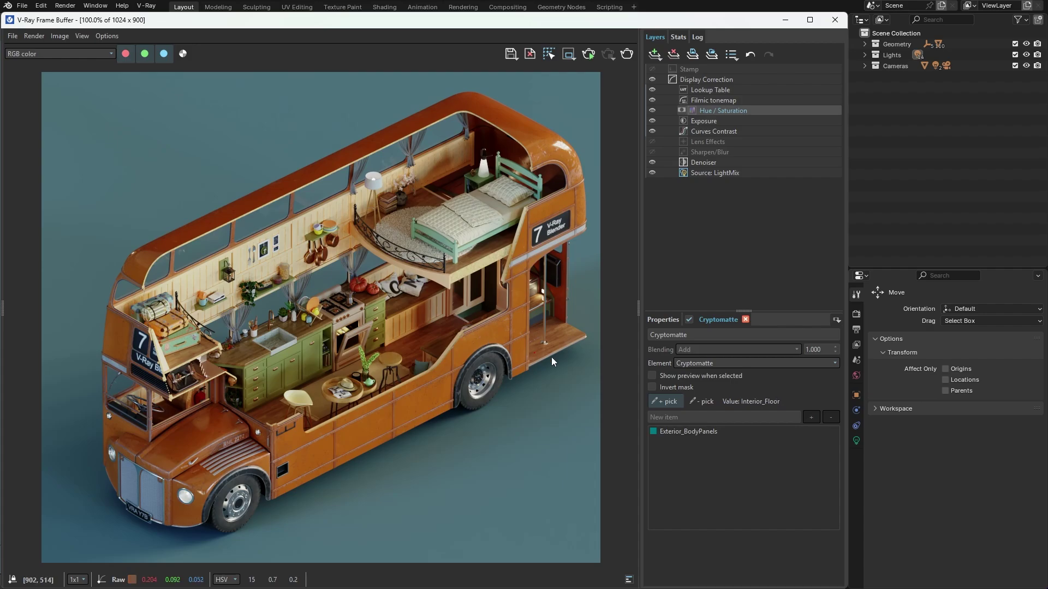
pyautogui.click(651, 375)
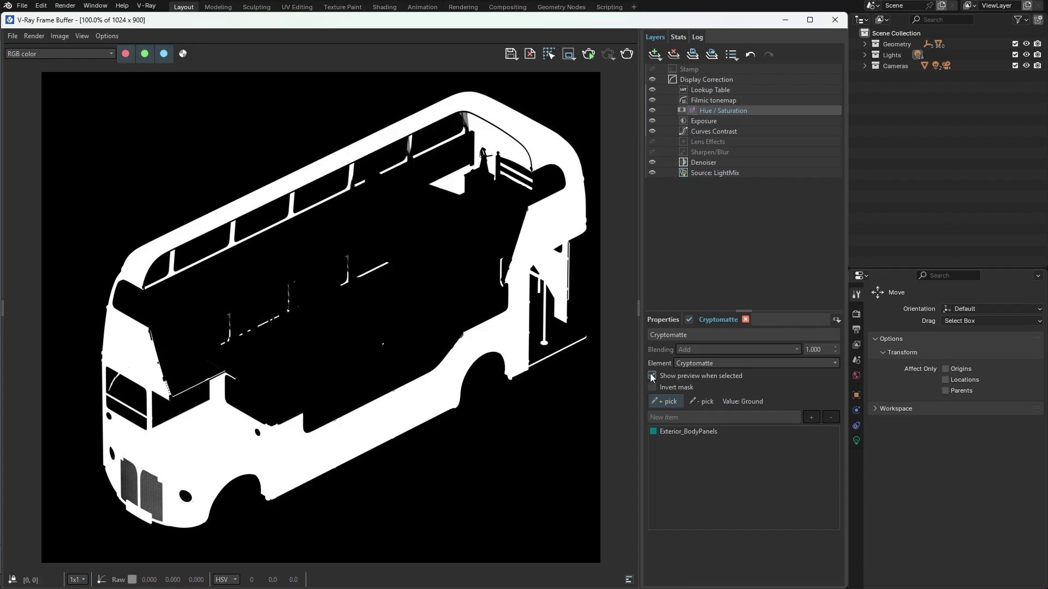
pyautogui.click(652, 388)
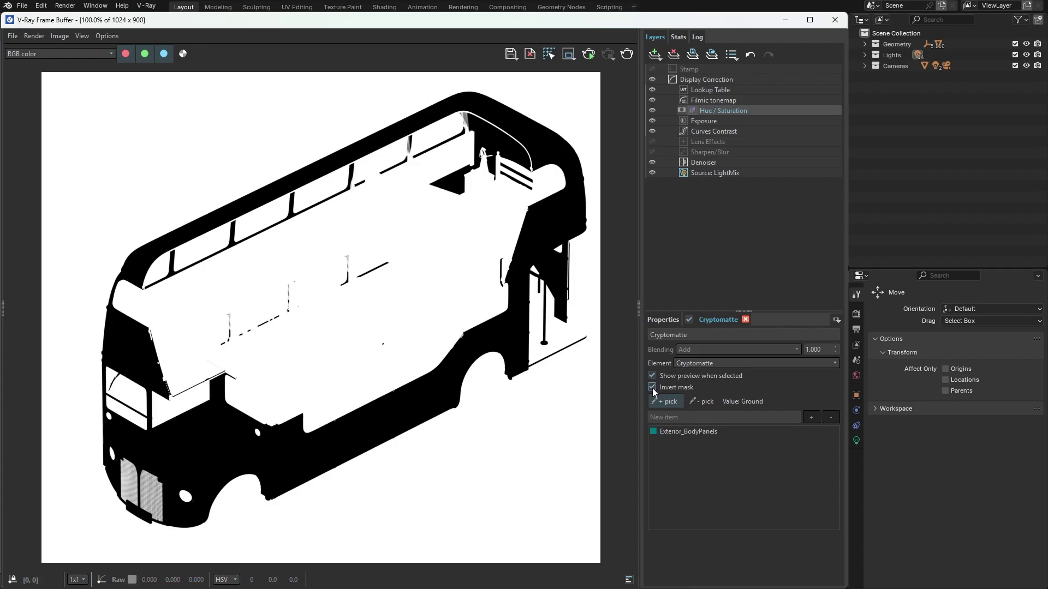
pyautogui.click(652, 387)
pyautogui.click(651, 376)
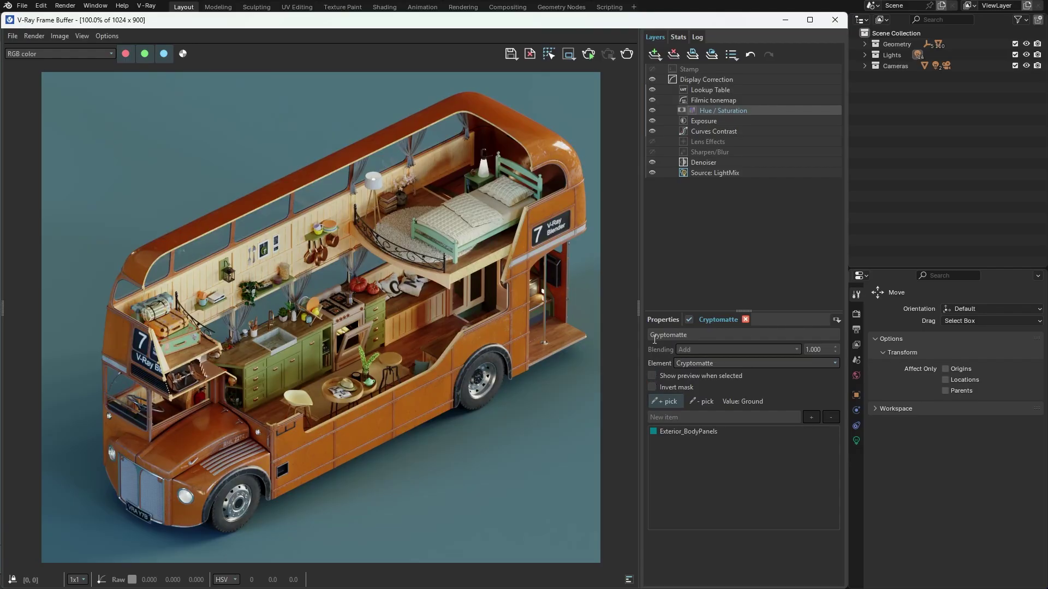
pyautogui.click(657, 321)
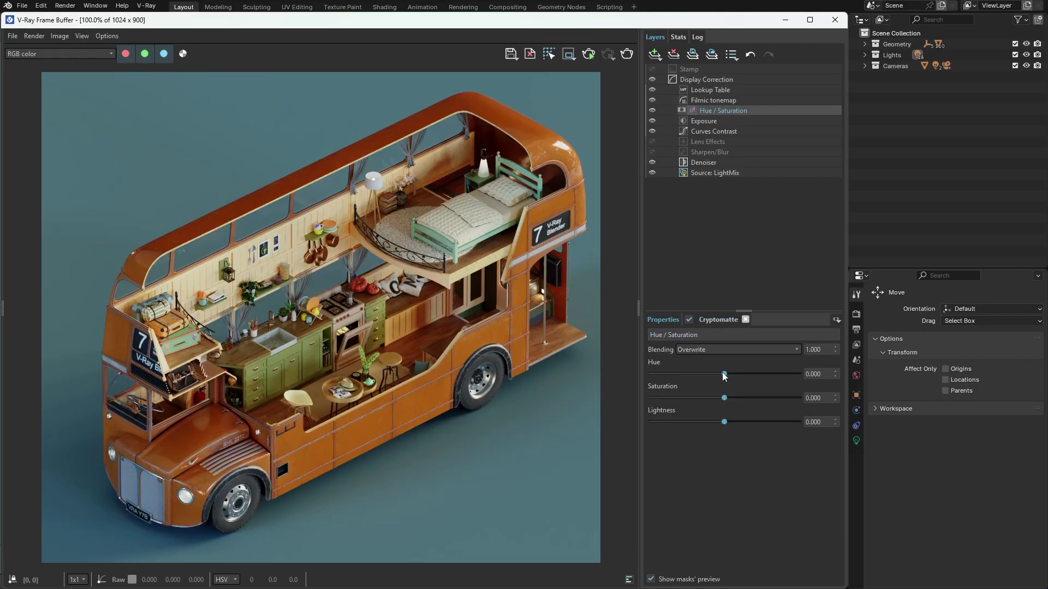
# - Set Hue to -17.934 to turn the bus body red and show the Cryptomatte render channels
pyautogui.moveTo(724, 374)
pyautogui.mouseDown()
pyautogui.moveTo(675, 374)
pyautogui.moveTo(718, 374)
pyautogui.mouseUp()
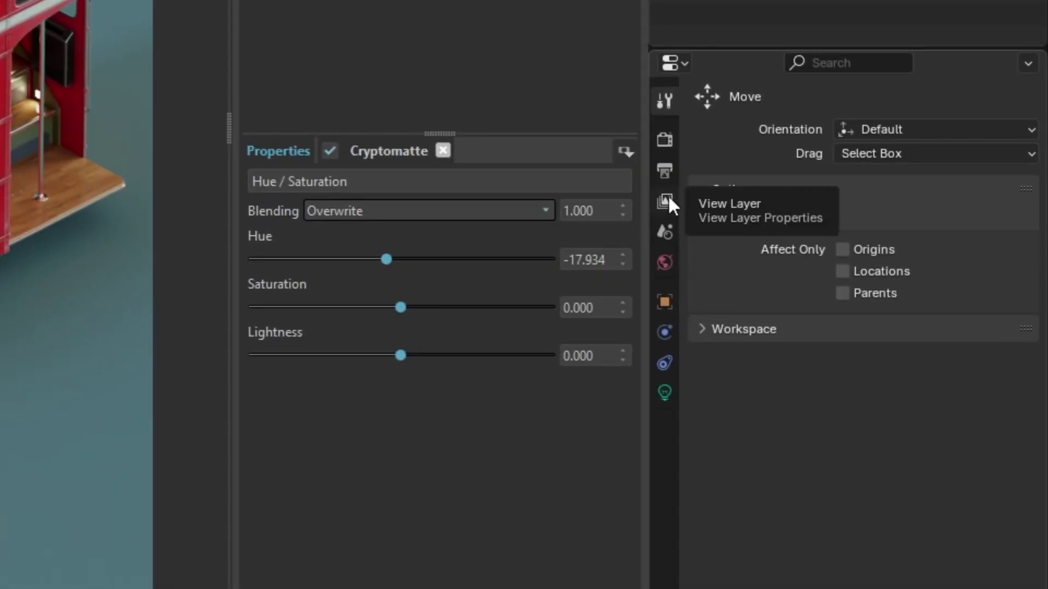
pyautogui.click(844, 331)
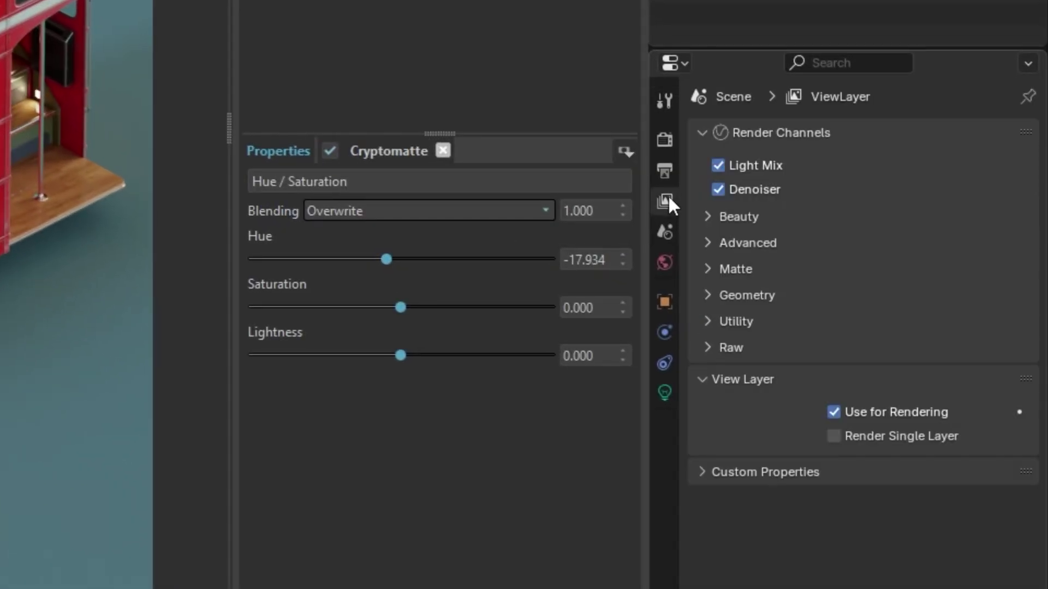
pyautogui.click(707, 269)
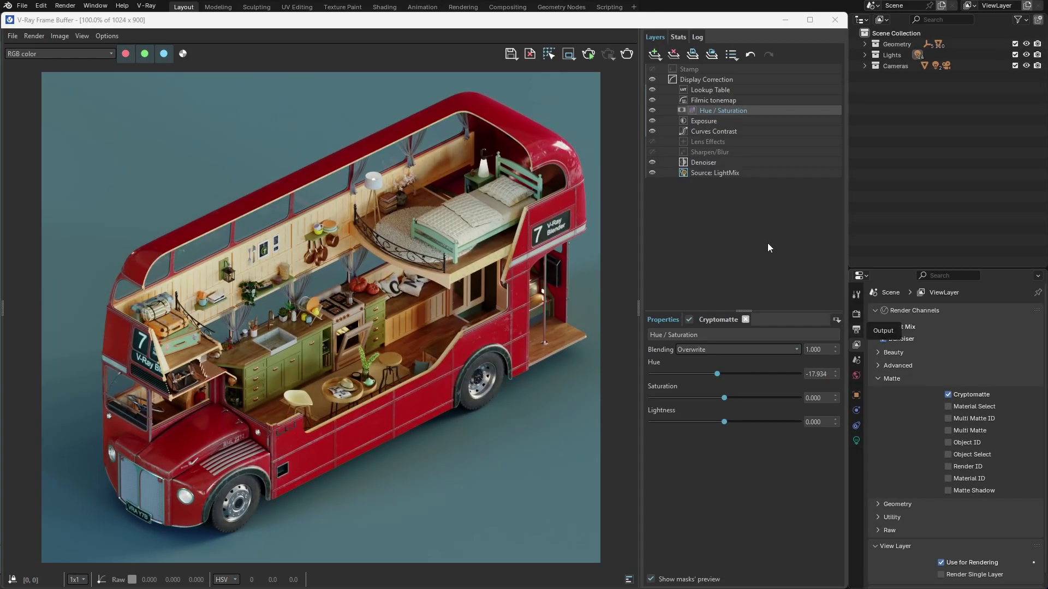
# - Enable Lens Effects with Lens dust and Lens scratches turned on
pyautogui.click(699, 143)
pyautogui.click(651, 372)
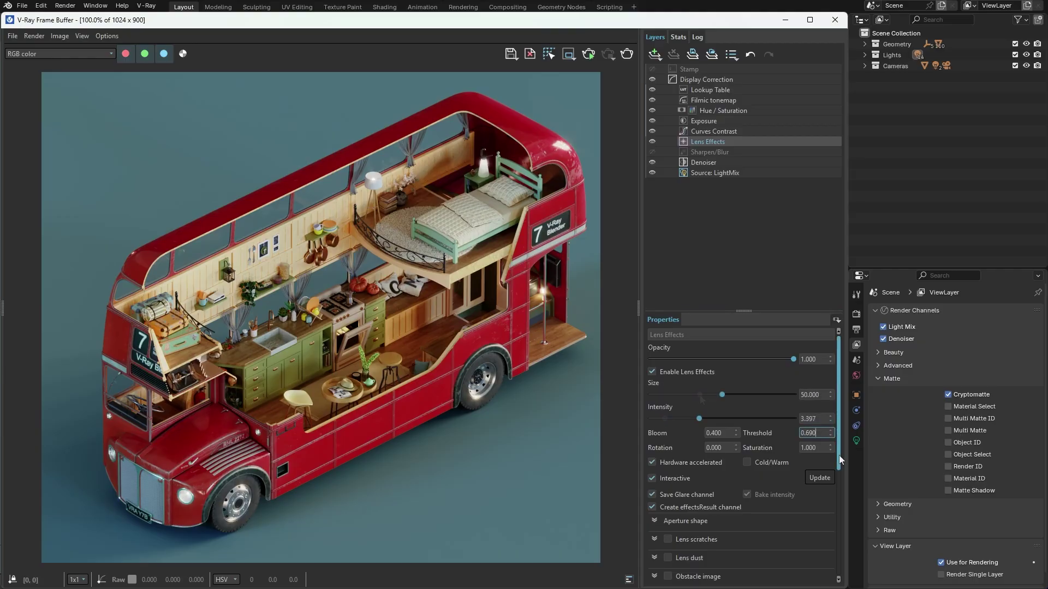
pyautogui.moveTo(839, 455); pyautogui.dragTo(846, 550)
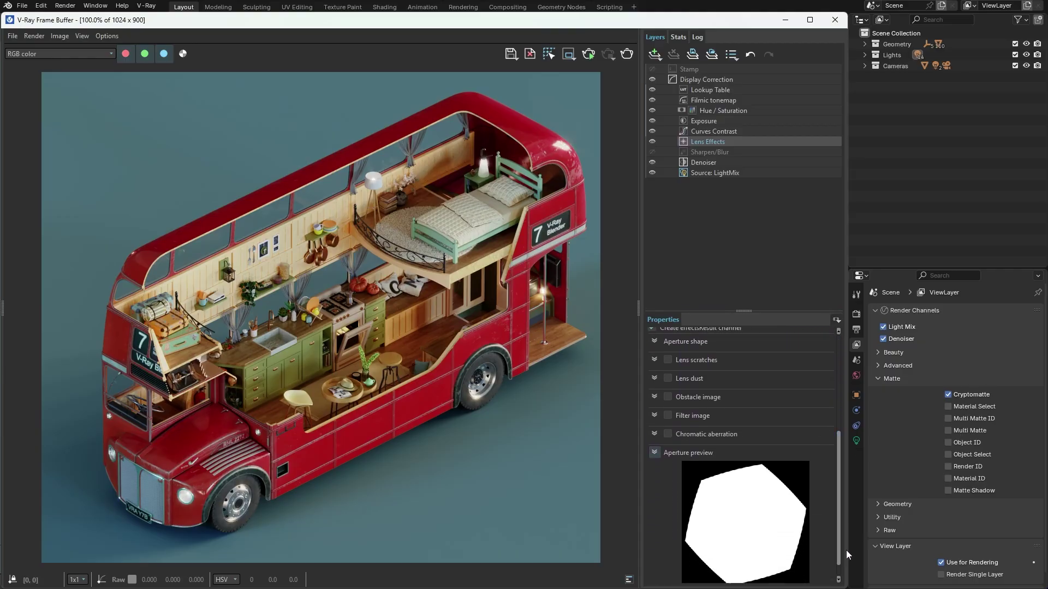
pyautogui.click(668, 378)
pyautogui.click(667, 359)
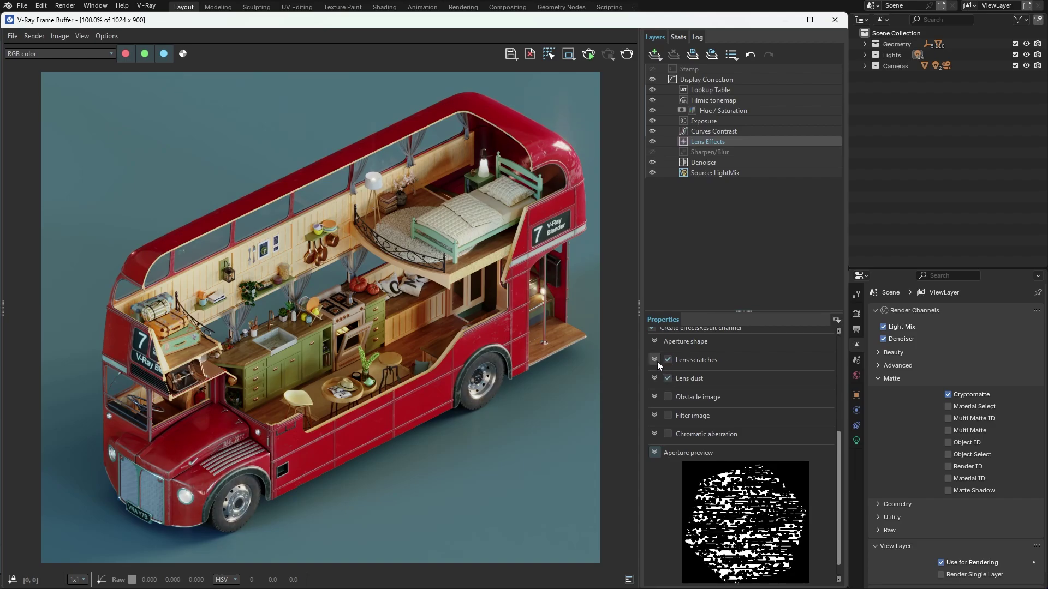
# - Set the lens scratch Pattern to Hexagonal and compare the glare with lens effects off and on
pyautogui.click(655, 360)
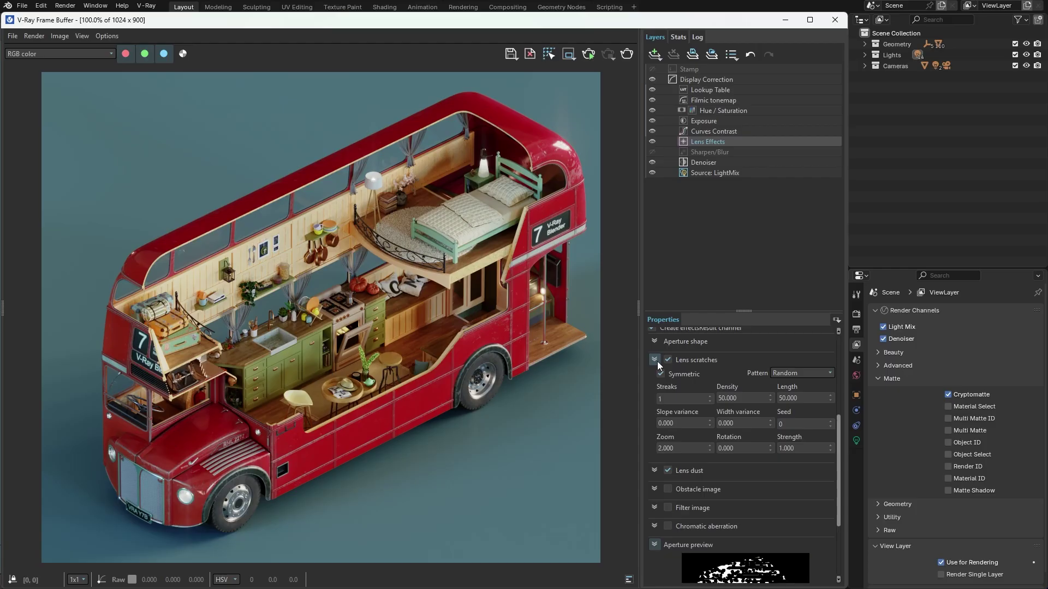
pyautogui.click(821, 373)
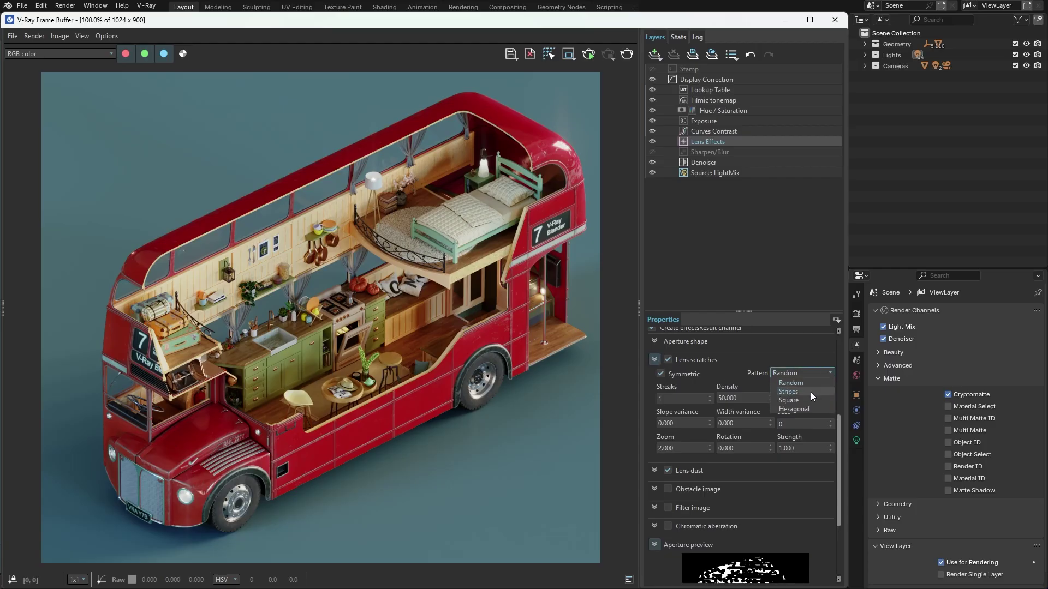
pyautogui.click(800, 404)
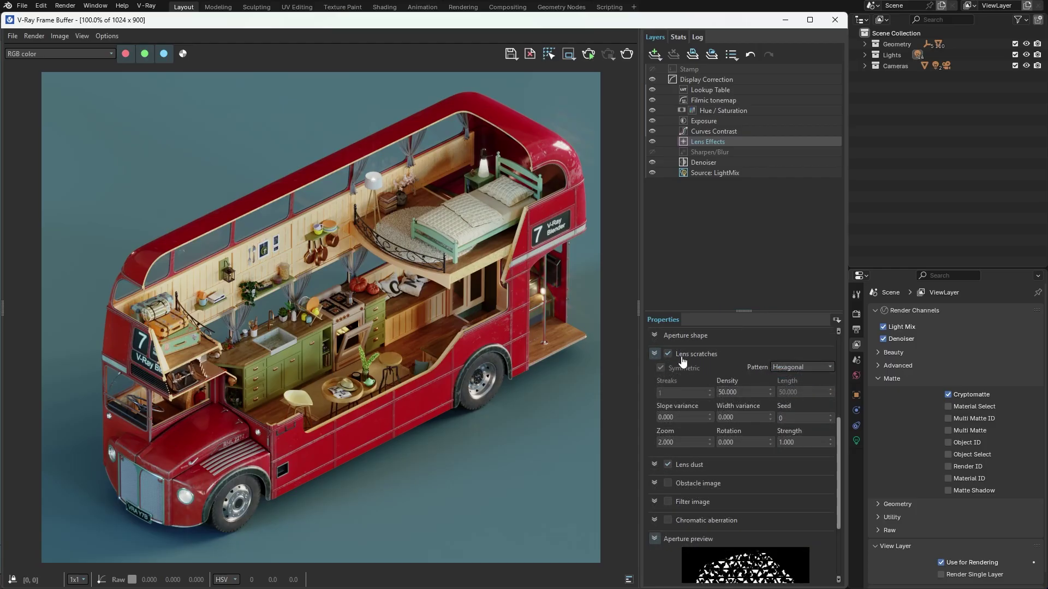
pyautogui.scroll(1, 551, 291)
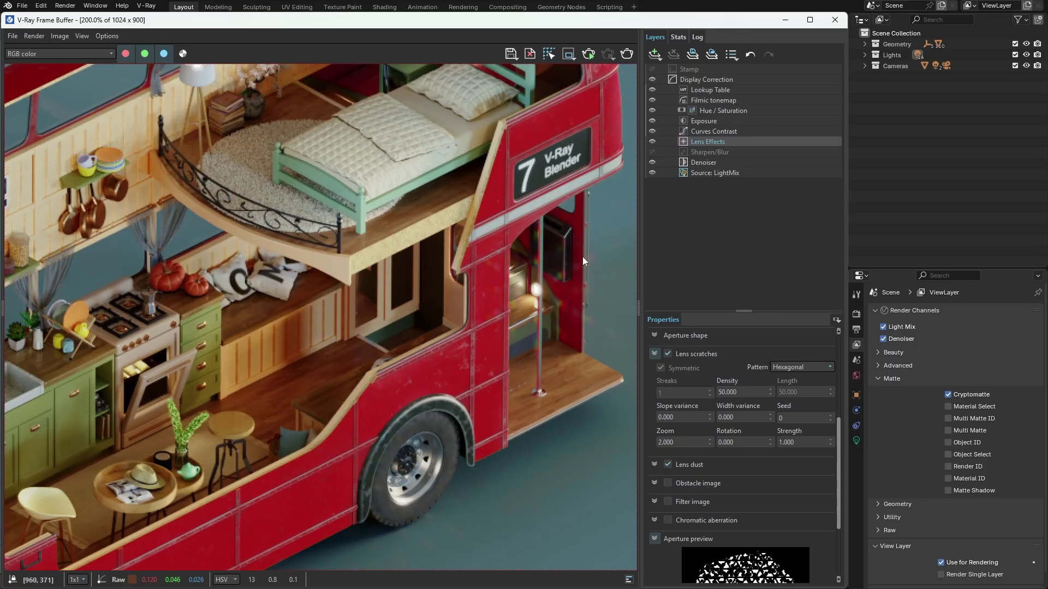
pyautogui.click(651, 141)
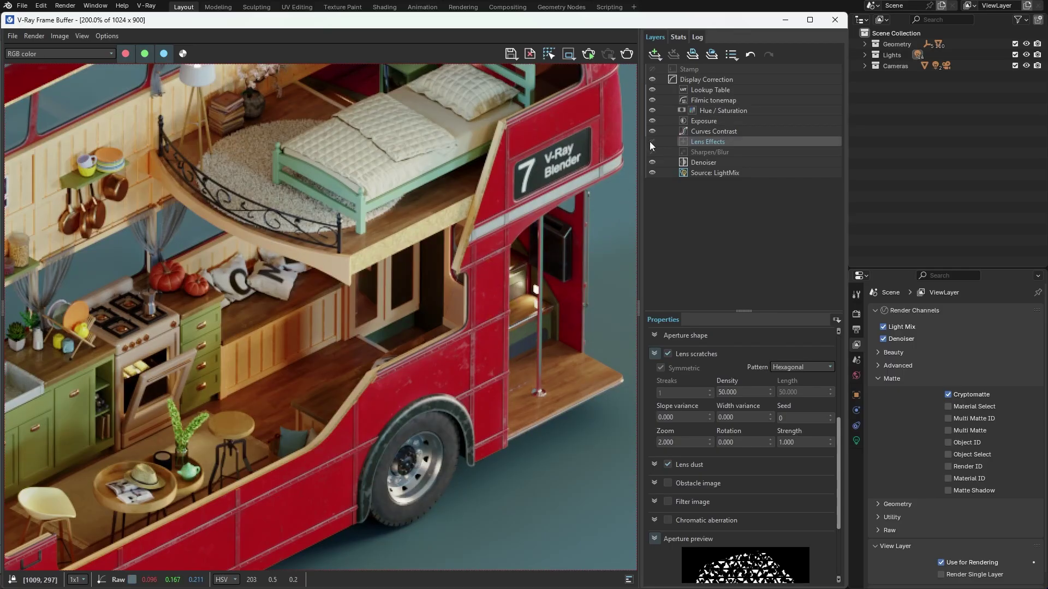
pyautogui.click(650, 141)
pyautogui.scroll(-1, 539, 249)
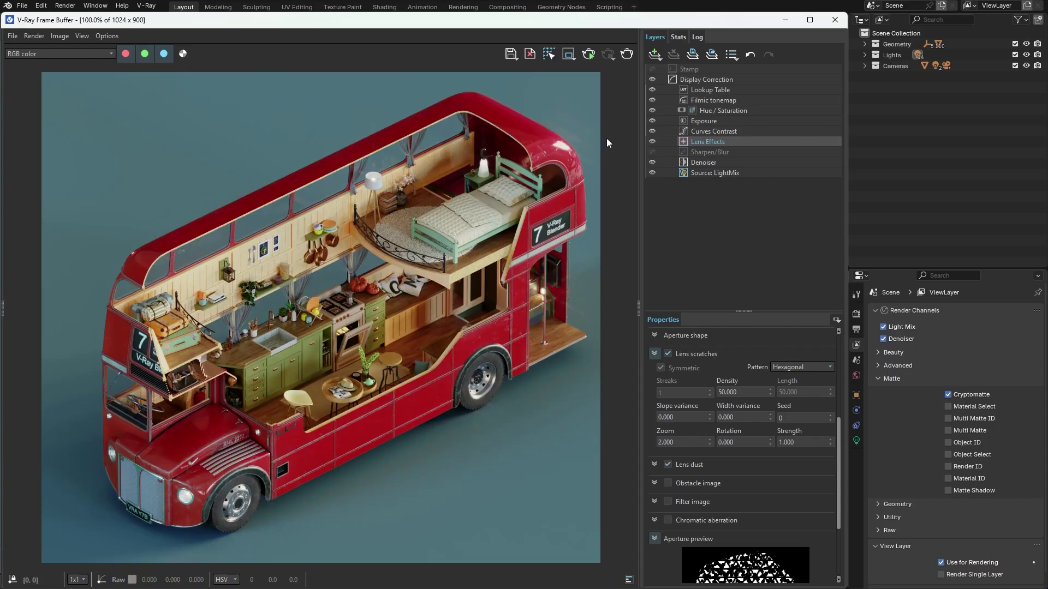
# - Add a Vignette layer with Size 0.962 and Feather 1.496 to softly darken the edges
pyautogui.click(652, 57)
pyautogui.click(660, 88)
pyautogui.moveTo(484, 180); pyautogui.dragTo(570, 107)
pyautogui.moveTo(381, 266); pyautogui.dragTo(482, 174)
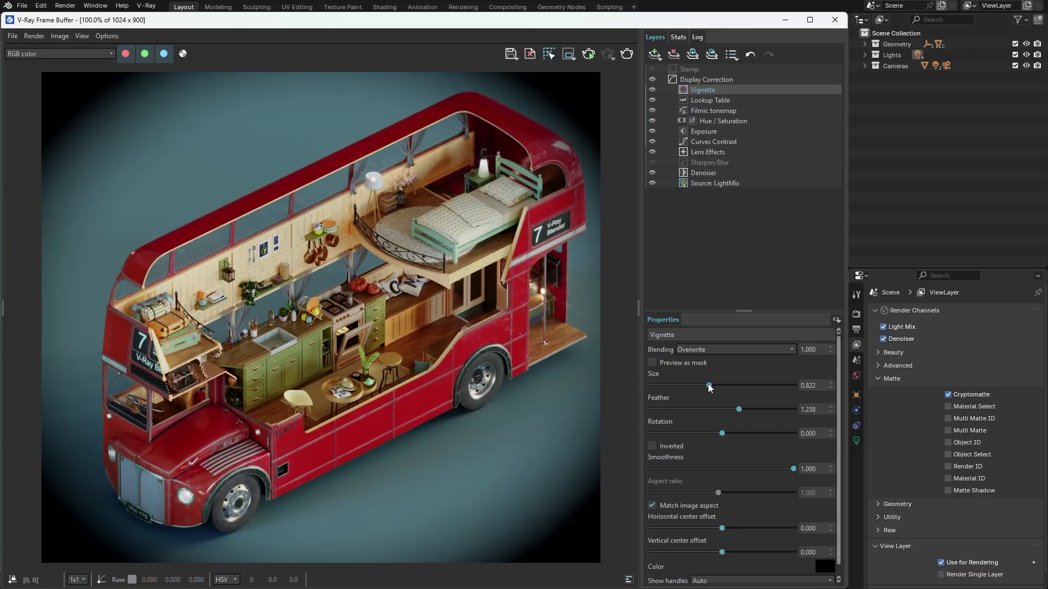
pyautogui.moveTo(708, 385); pyautogui.dragTo(758, 410)
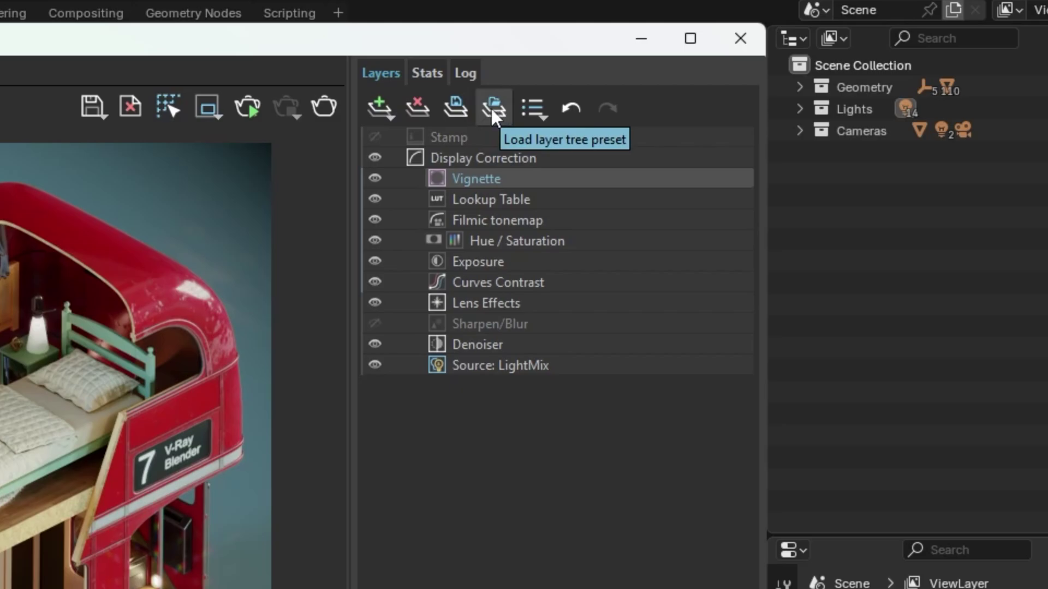
# - Select the Source: LightMix layer to show its per-light controls, without loading any preset
pyautogui.click(544, 118)
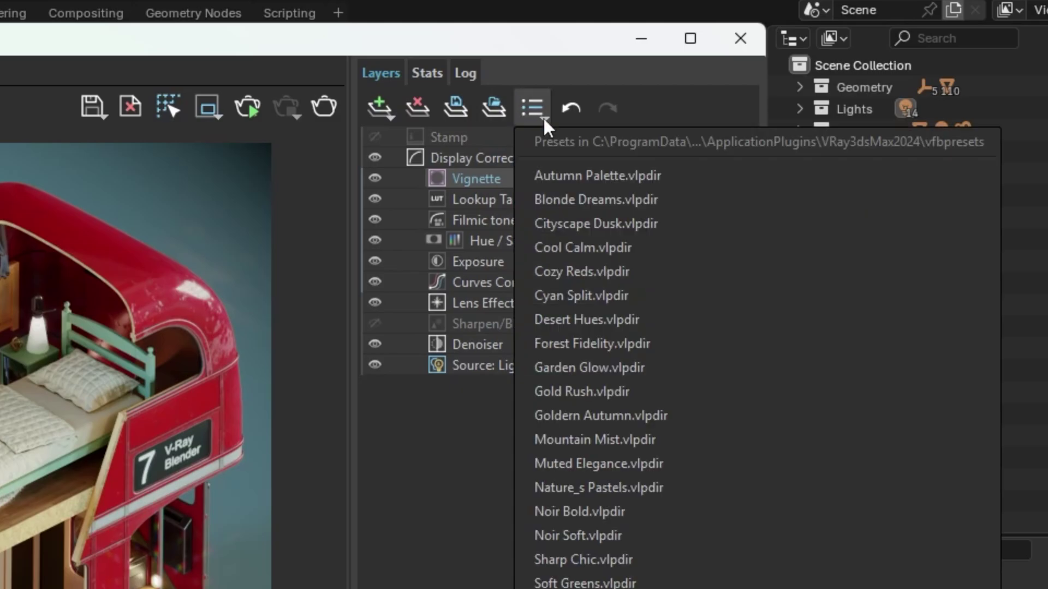
pyautogui.click(542, 114)
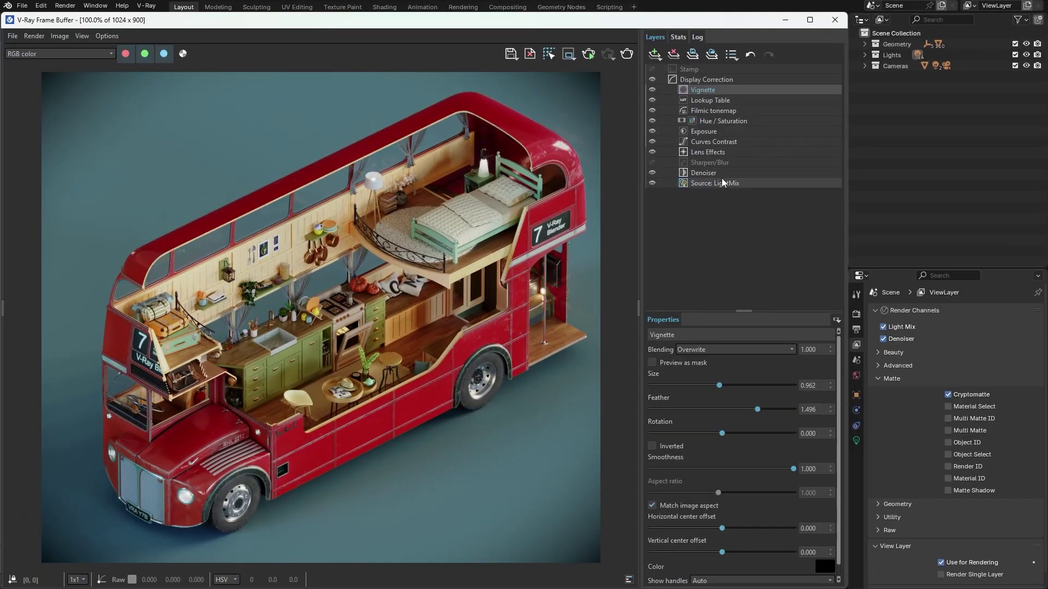
pyautogui.click(721, 182)
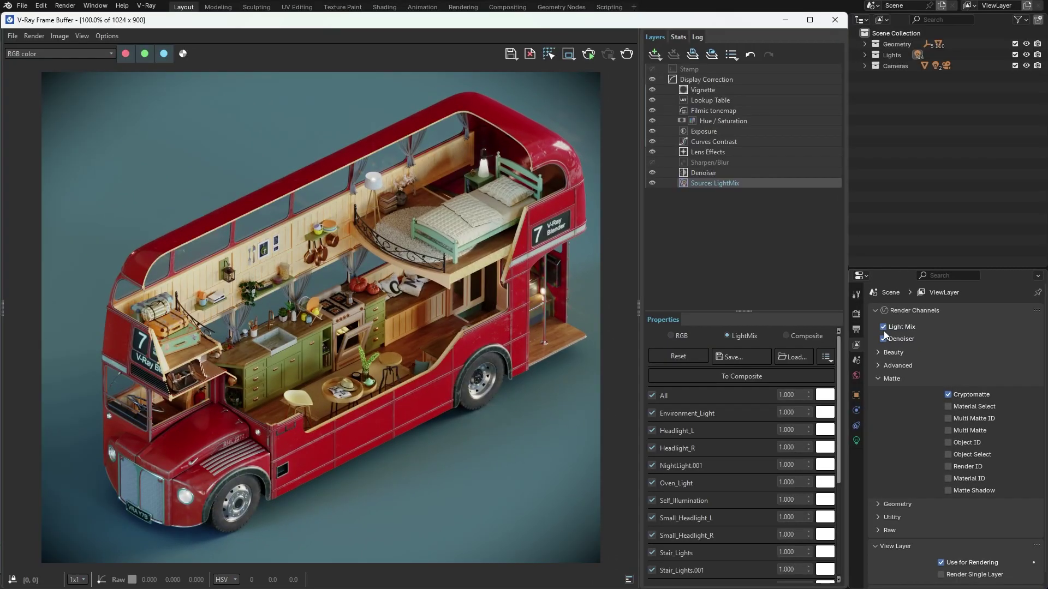
# - Toggle all LightMix lights off and back on, then tint Table_Lamp.002 orange
pyautogui.click(652, 396)
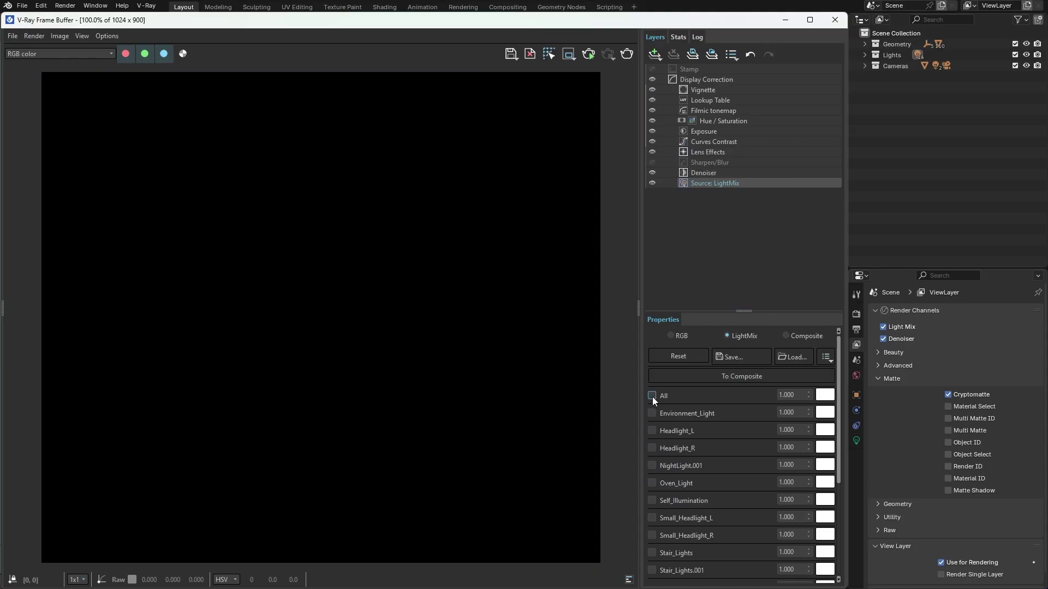
pyautogui.click(652, 396)
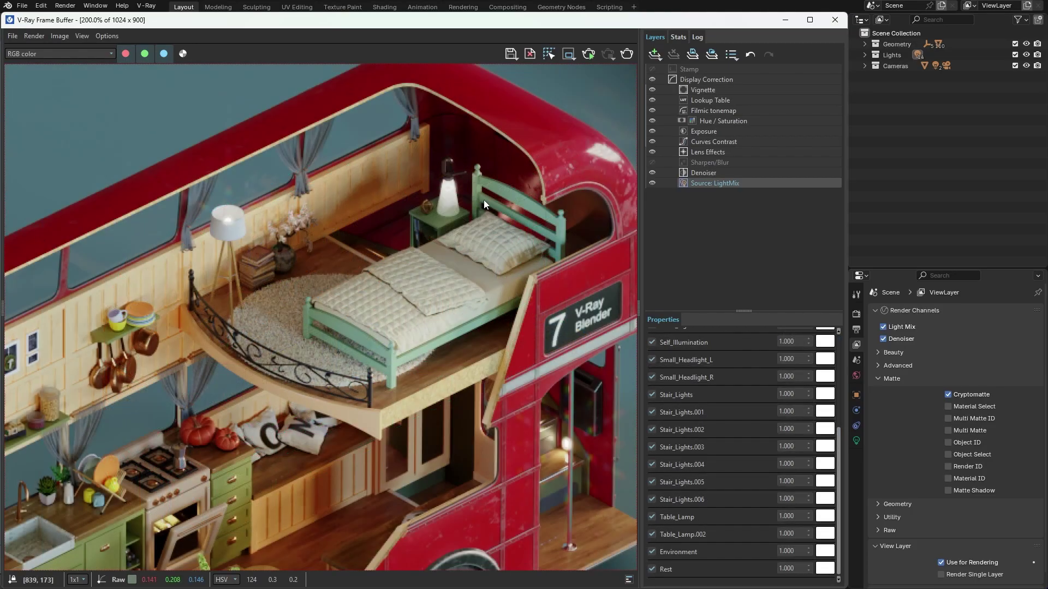
pyautogui.click(825, 516)
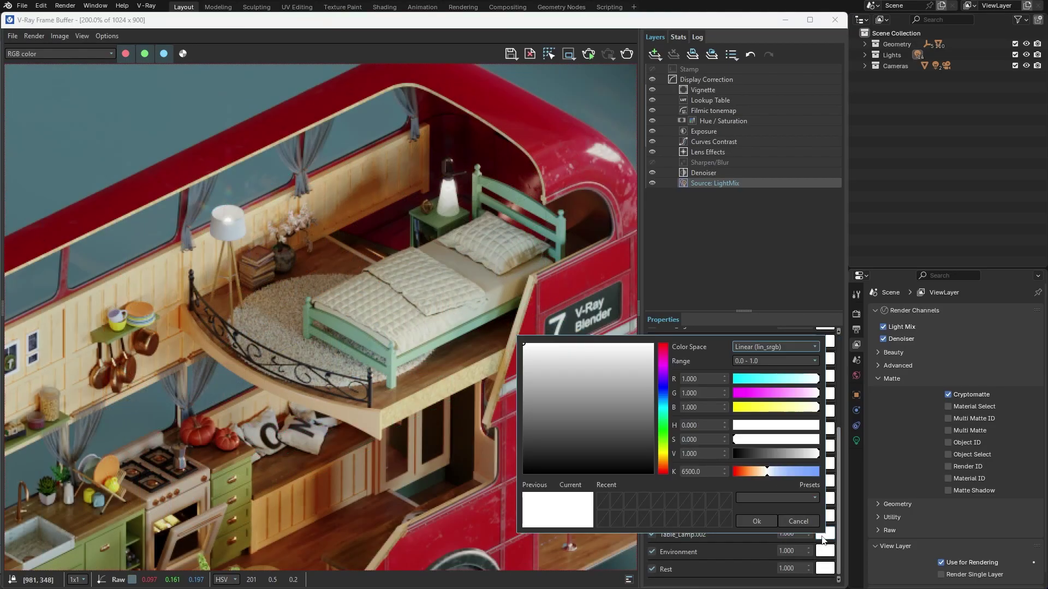
pyautogui.click(640, 352)
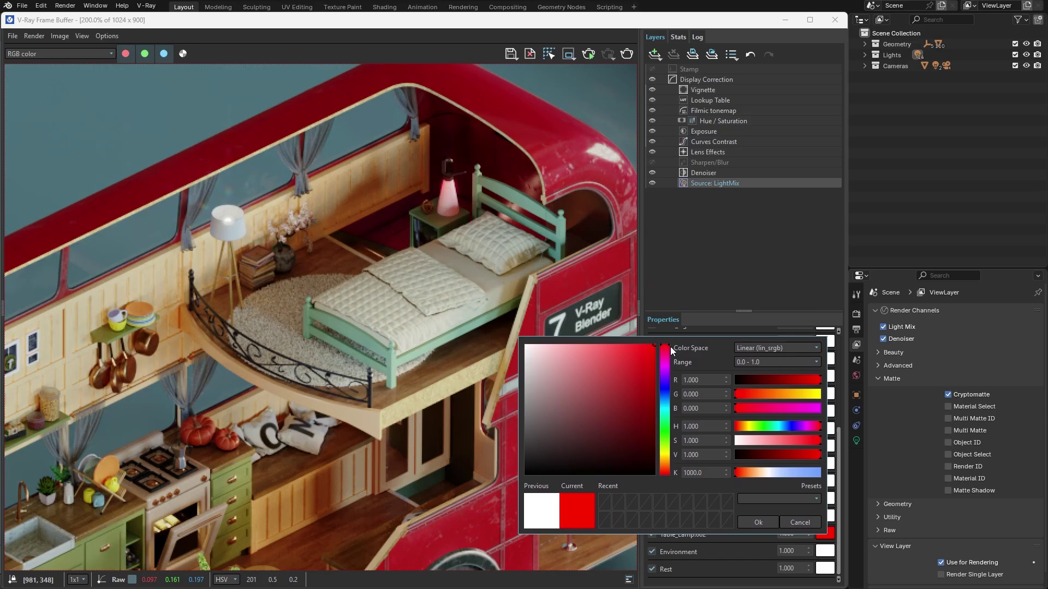
pyautogui.click(665, 350)
pyautogui.moveTo(667, 351); pyautogui.dragTo(666, 464)
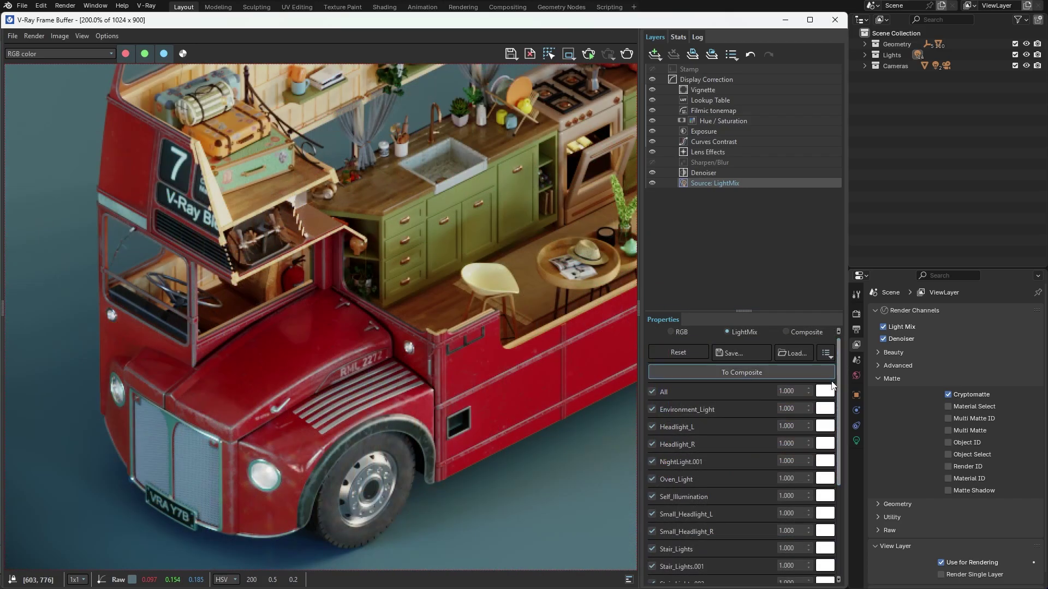
# - Tint Headlight_L a pale orange in the colour picker
pyautogui.click(824, 427)
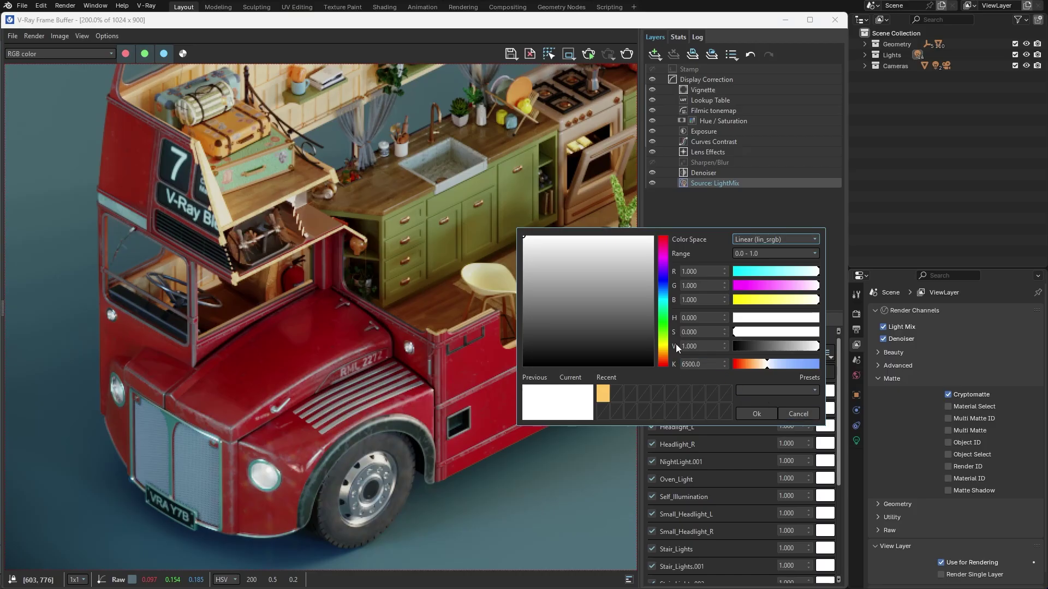
pyautogui.click(646, 275)
pyautogui.click(665, 237)
pyautogui.moveTo(668, 235); pyautogui.dragTo(665, 356)
pyautogui.moveTo(636, 243); pyautogui.dragTo(601, 240)
pyautogui.click(756, 413)
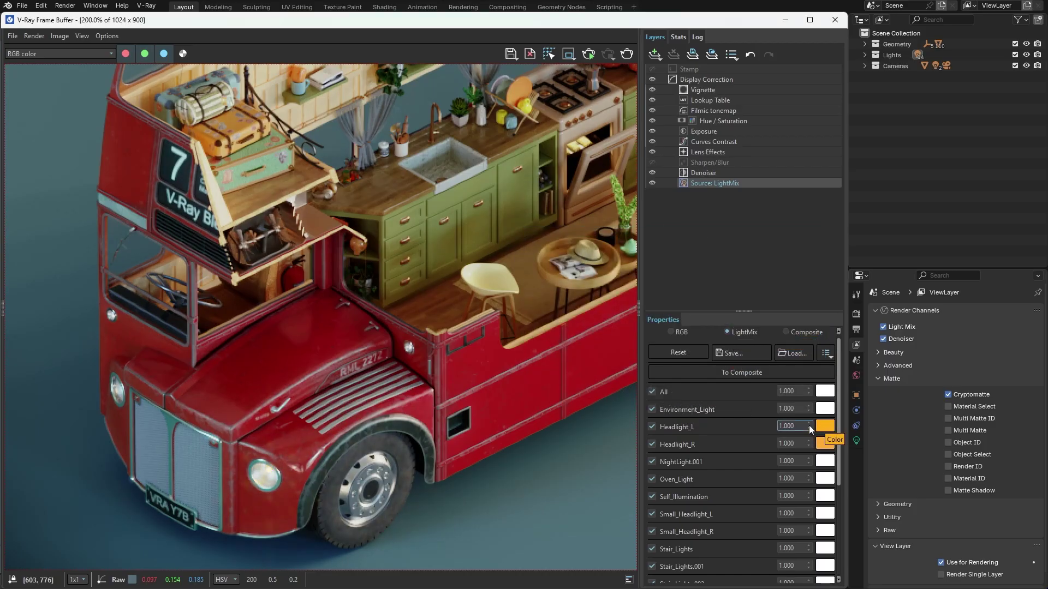
# - Set the Headlight_L and Headlight_R intensities to 3.000
pyautogui.click(791, 426)
pyautogui.write('6')
pyautogui.click(792, 443)
pyautogui.write('6')
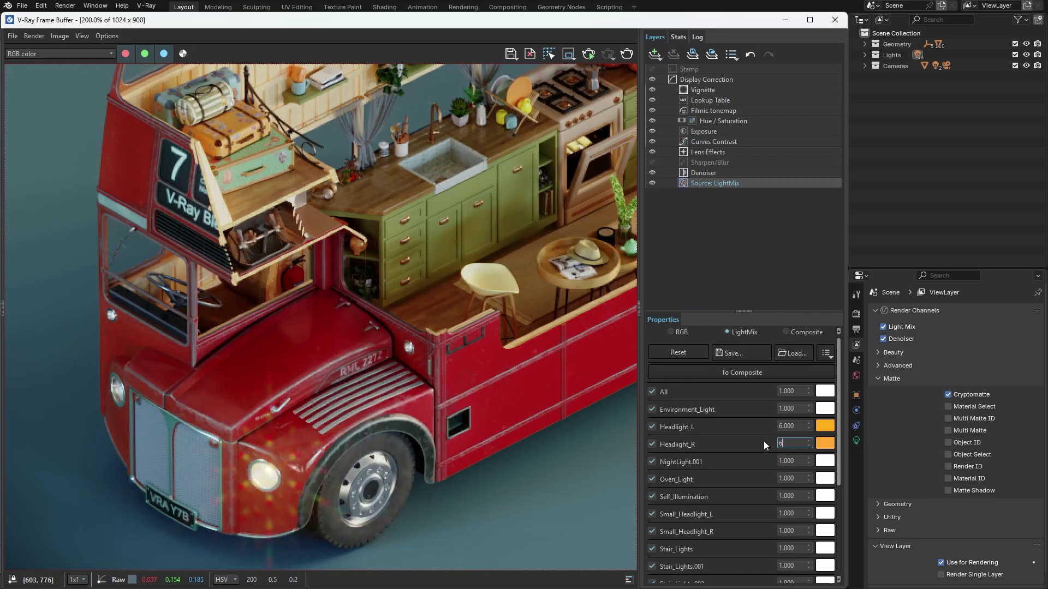
pyautogui.press('Return')
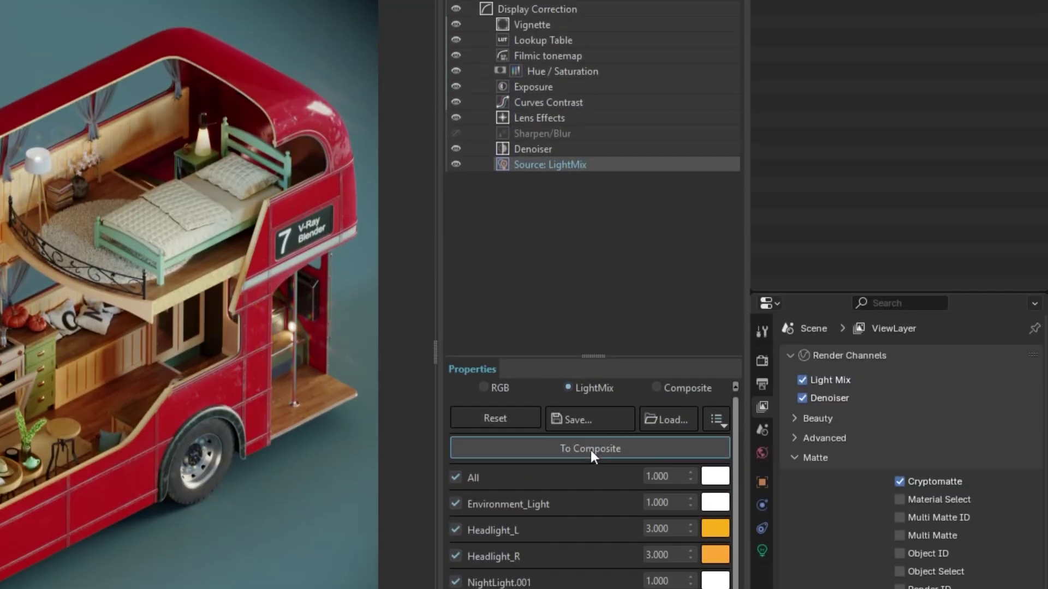
# - Convert the LightMix to composite layers and collapse the LightMix folder
pyautogui.click(590, 273)
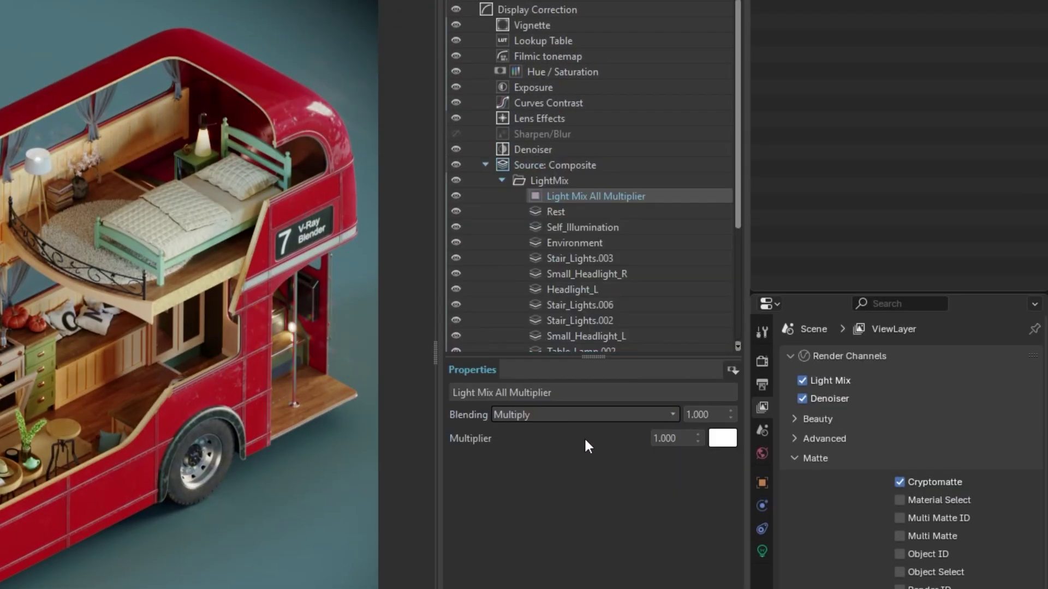
pyautogui.click(501, 181)
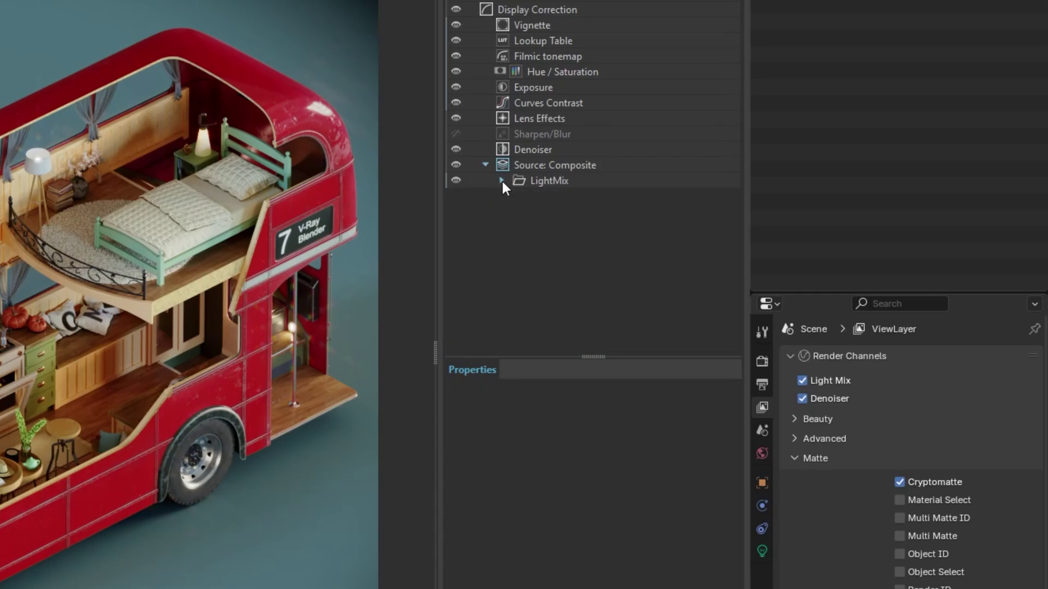
pyautogui.click(549, 167)
# - Add a Render Element layer to the composite showing the Specular pass
pyautogui.rightClick(548, 168)
pyautogui.moveTo(599, 269)
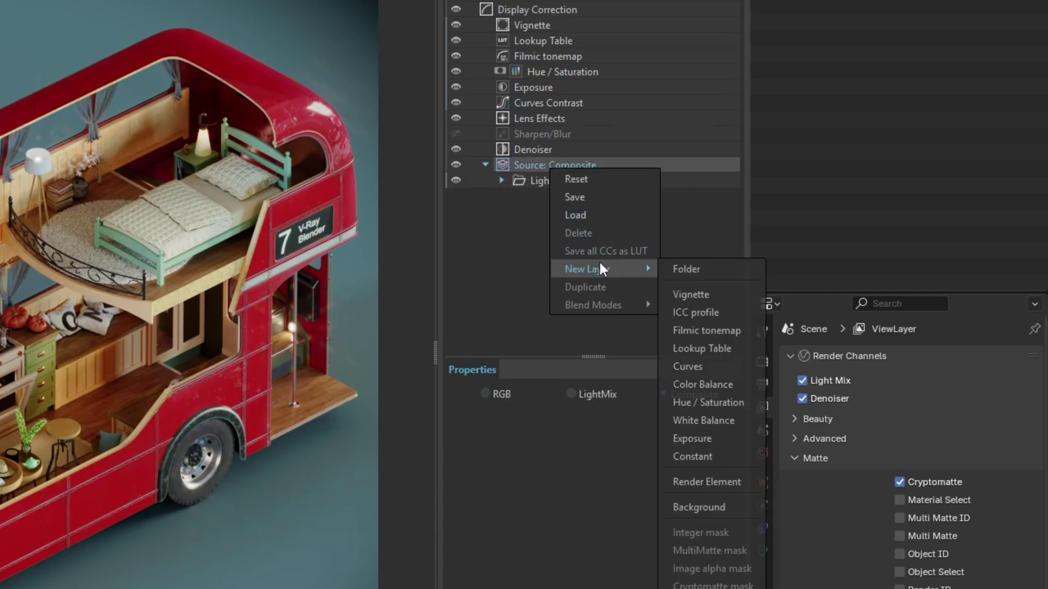
pyautogui.click(700, 474)
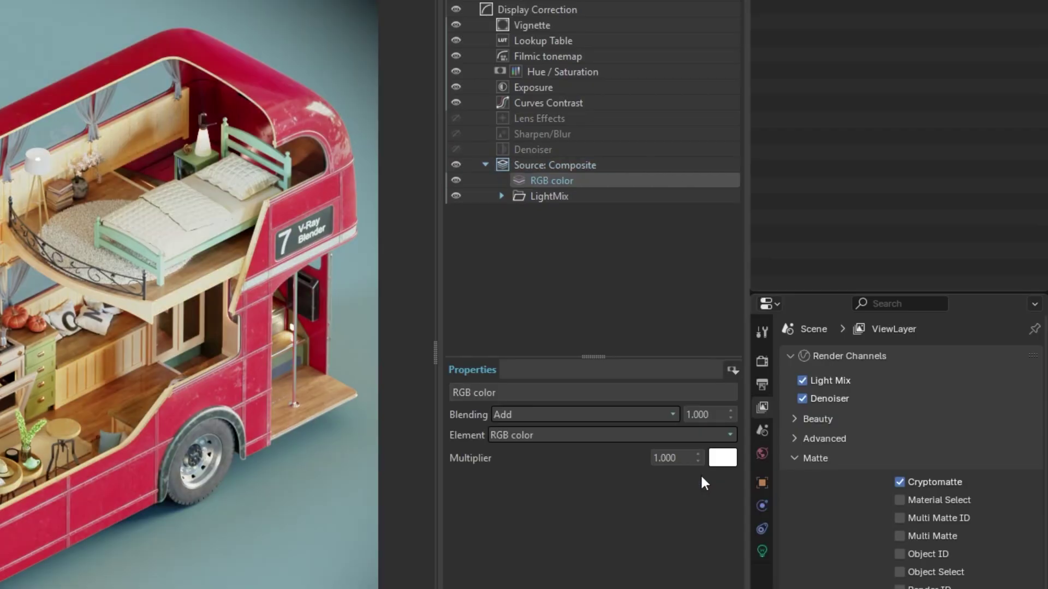
pyautogui.click(728, 435)
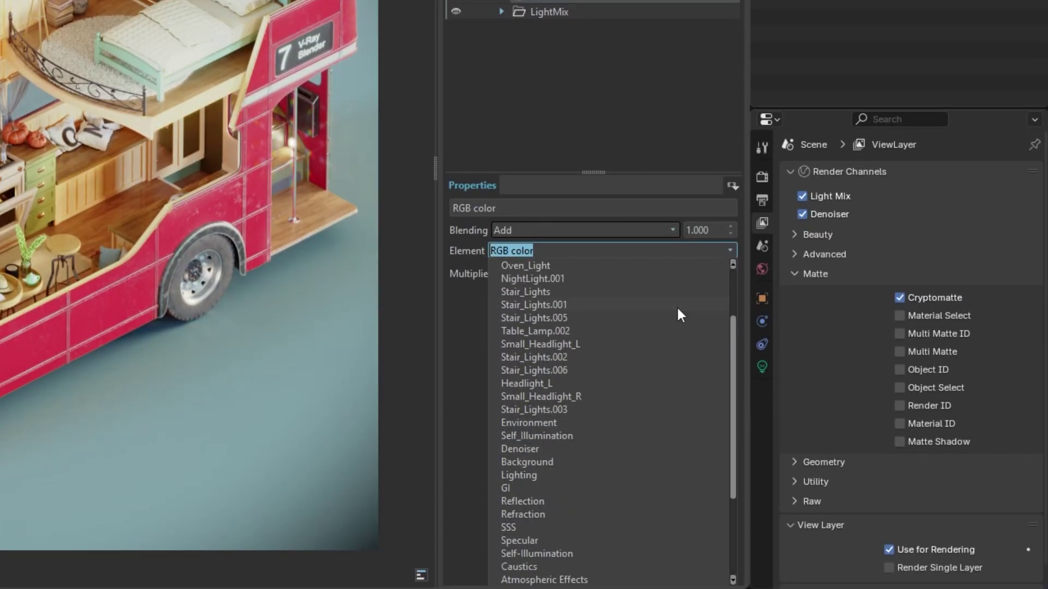
pyautogui.scroll(-9, 677, 305)
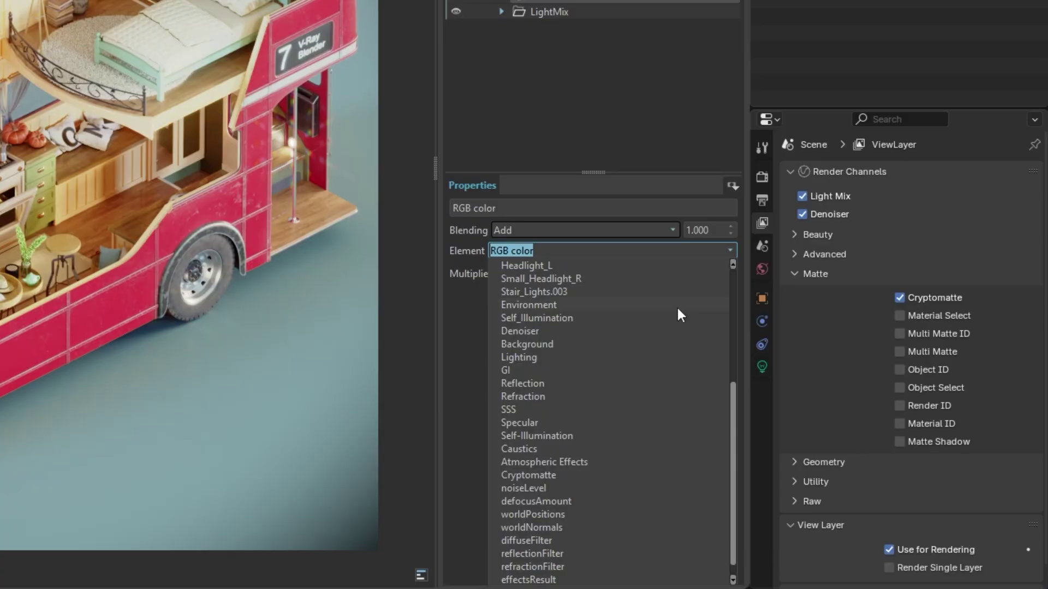
pyautogui.scroll(2, 677, 306)
pyautogui.scroll(-3, 675, 305)
pyautogui.click(551, 407)
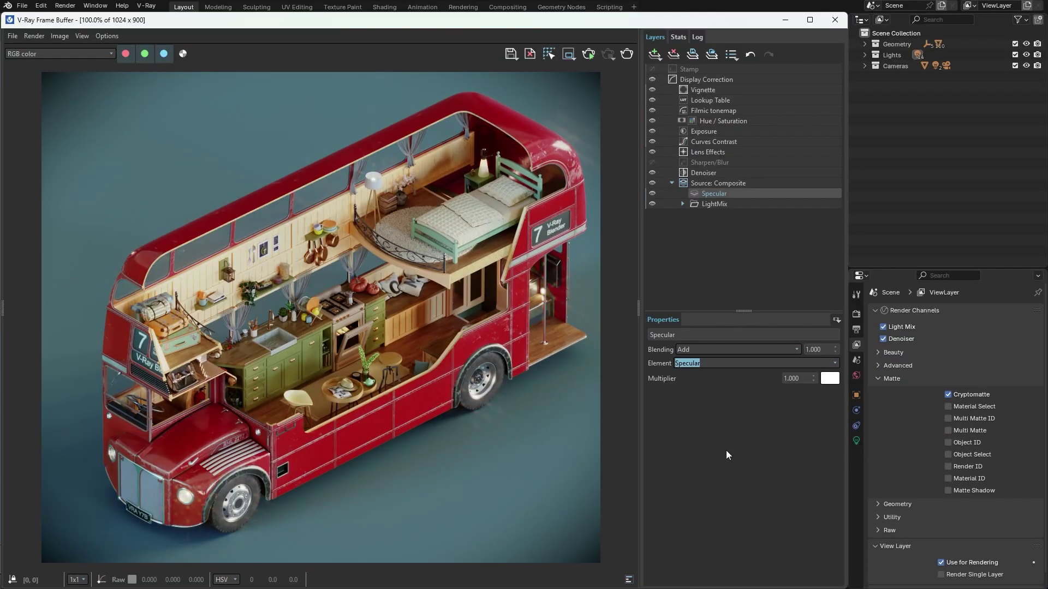
# - Set the Specular layer's blending mode to Add
pyautogui.click(797, 349)
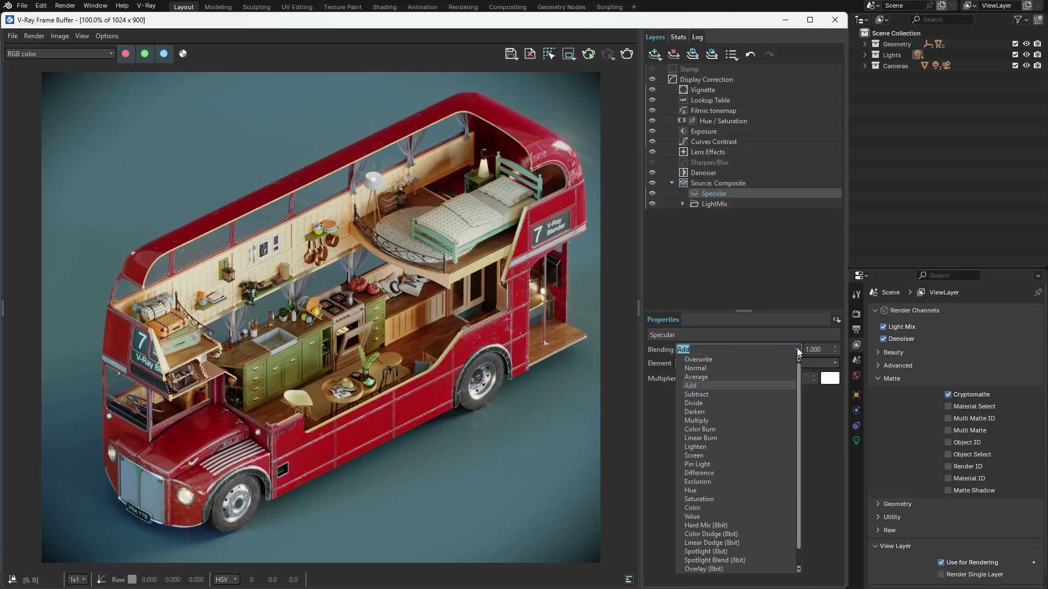
pyautogui.click(746, 358)
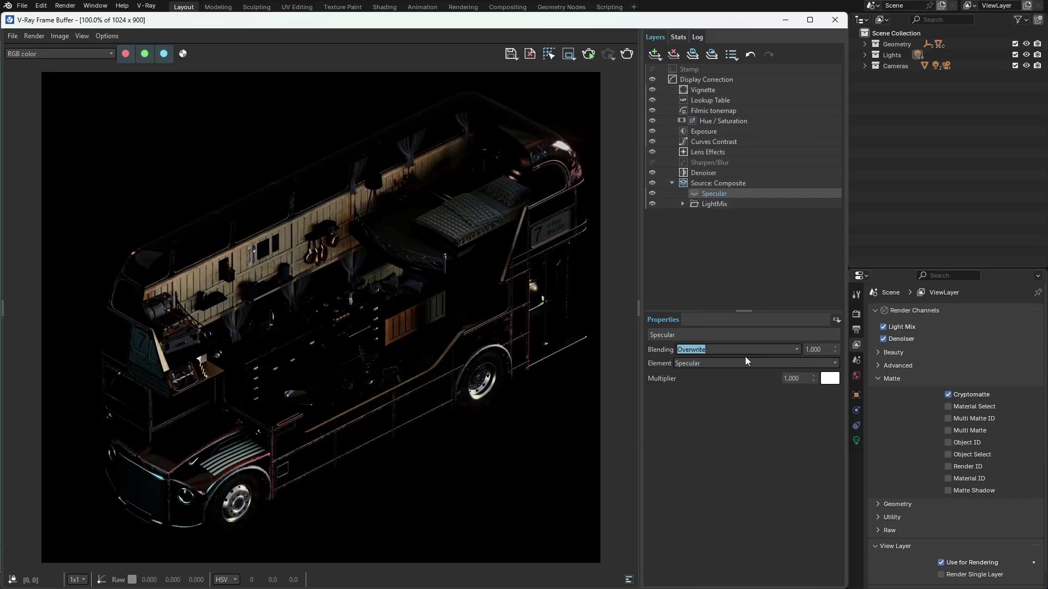
pyautogui.click(795, 350)
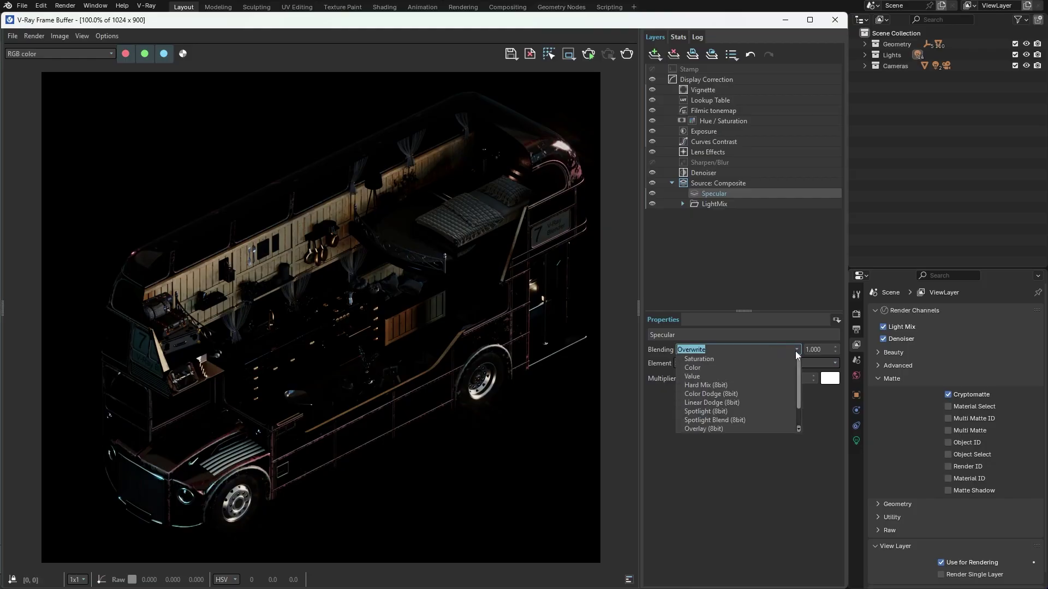
pyautogui.click(702, 386)
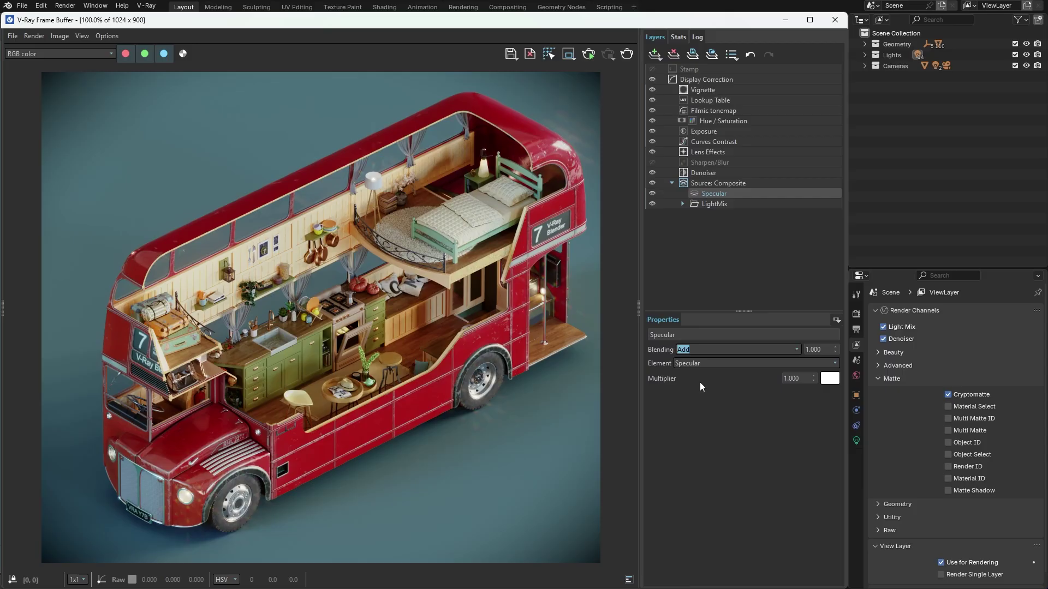
# - Mask the Specular layer with a Cryptomatte limited to the bus's Exterior_BodyPanels
pyautogui.rightClick(721, 193)
pyautogui.moveTo(772, 262)
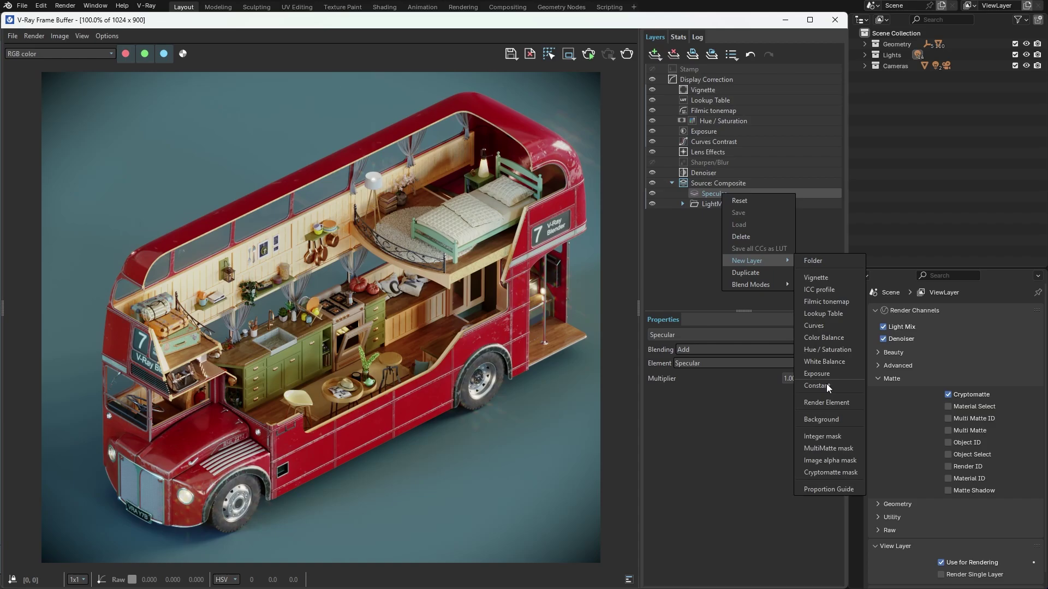
pyautogui.click(830, 472)
pyautogui.click(669, 402)
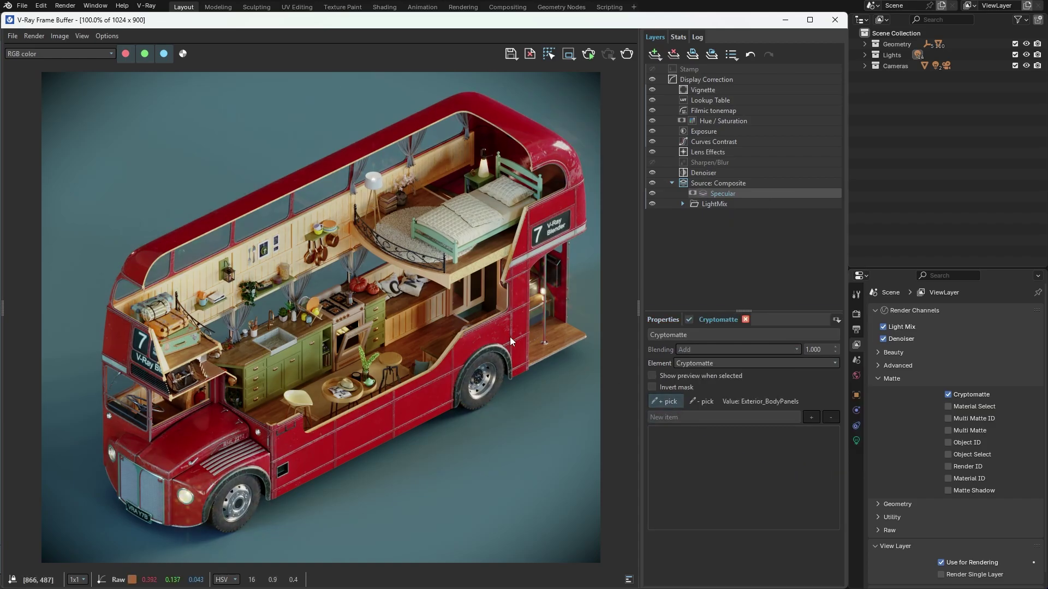
pyautogui.click(507, 339)
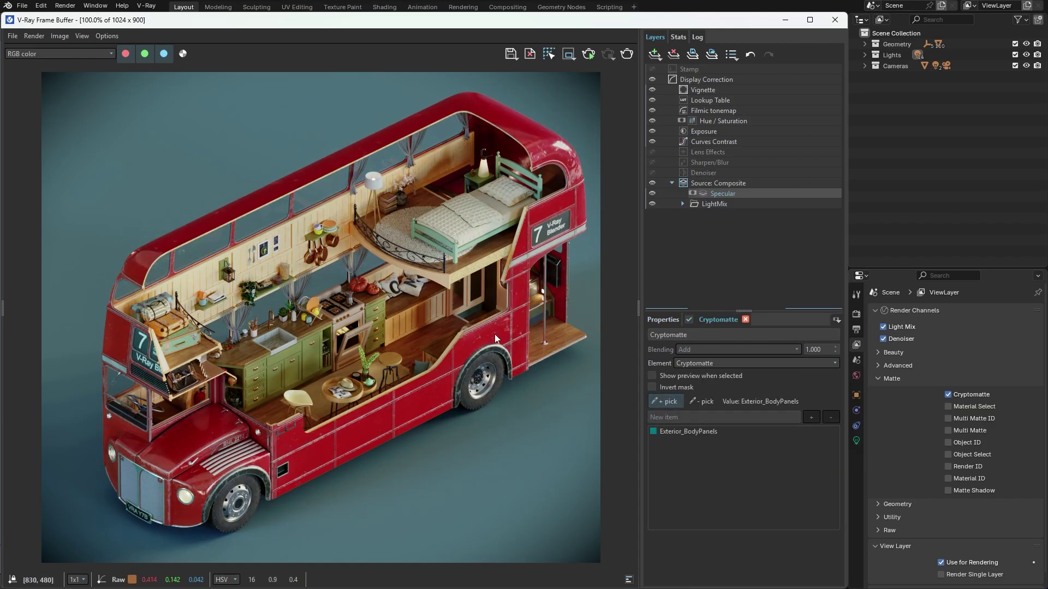
pyautogui.rightClick(731, 194)
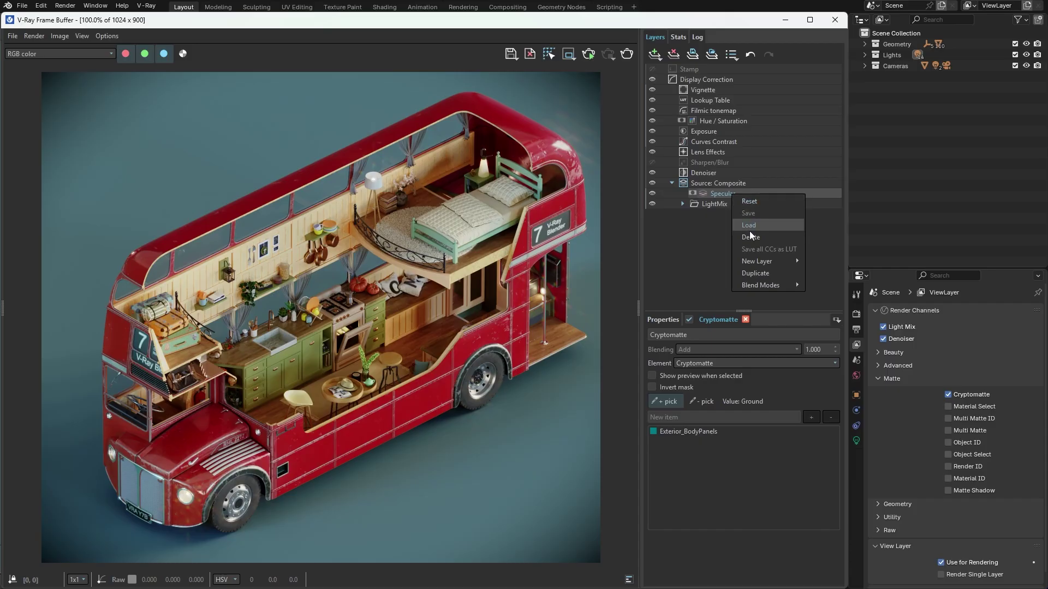
# - Add a Curves layer above Specular and bow its Master curve upward with a smooth Bezier midpoint
pyautogui.moveTo(756, 263)
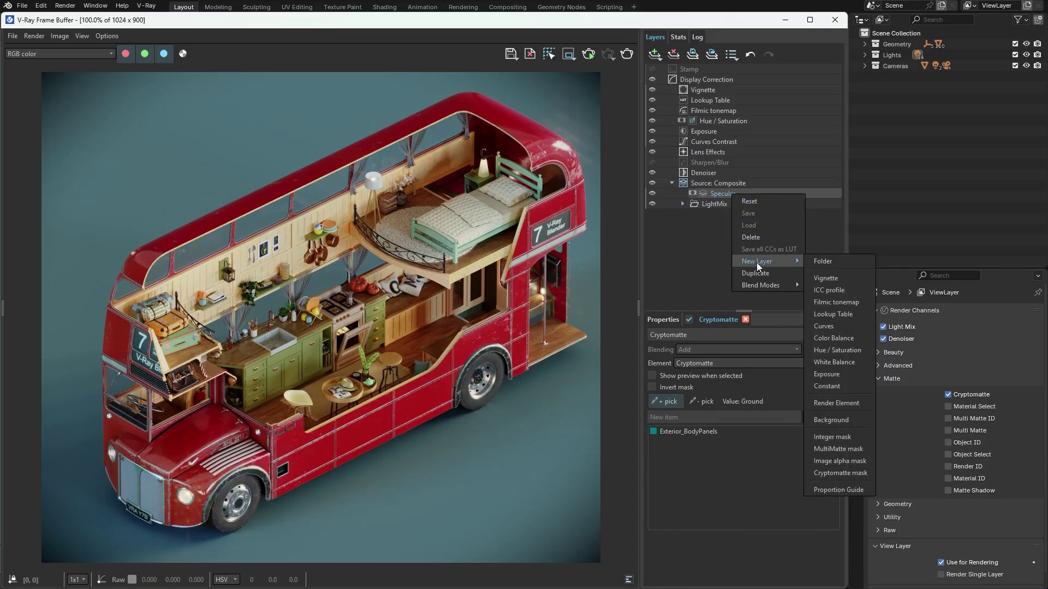
pyautogui.click(836, 327)
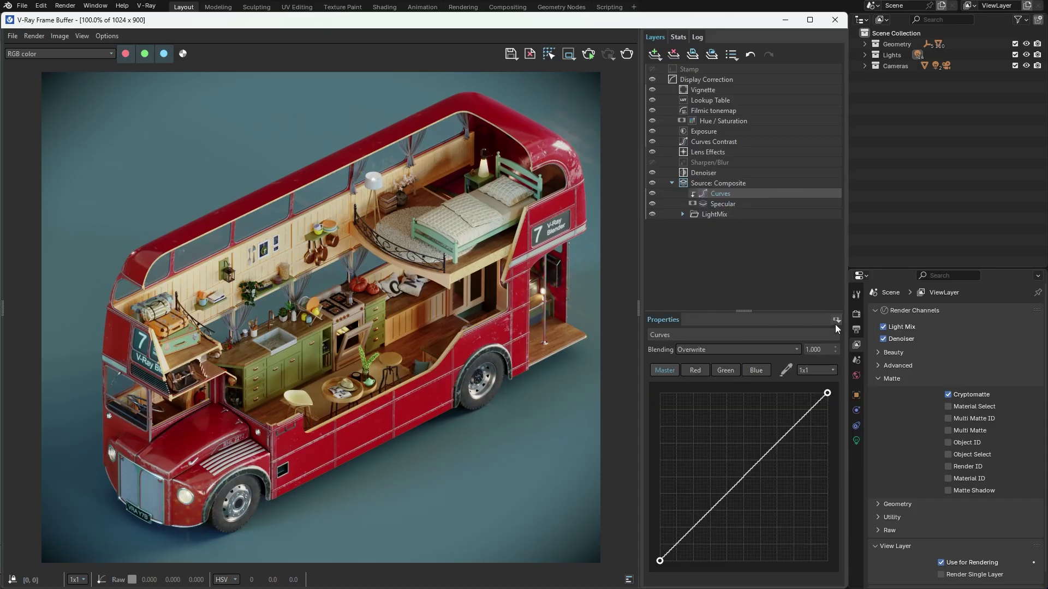
pyautogui.rightClick(743, 477)
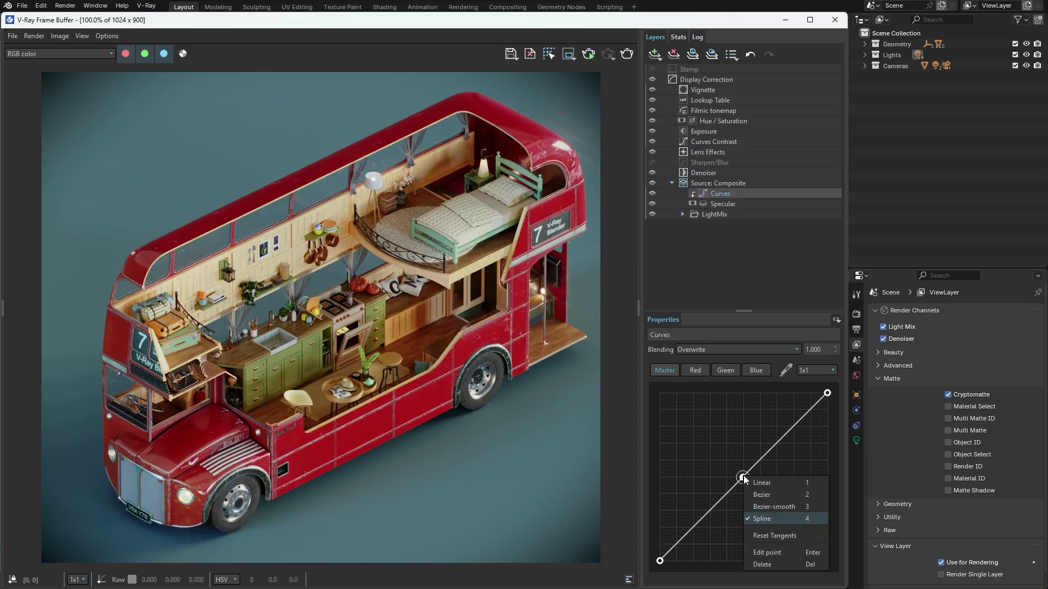
pyautogui.click(756, 507)
pyautogui.moveTo(771, 449); pyautogui.dragTo(731, 449)
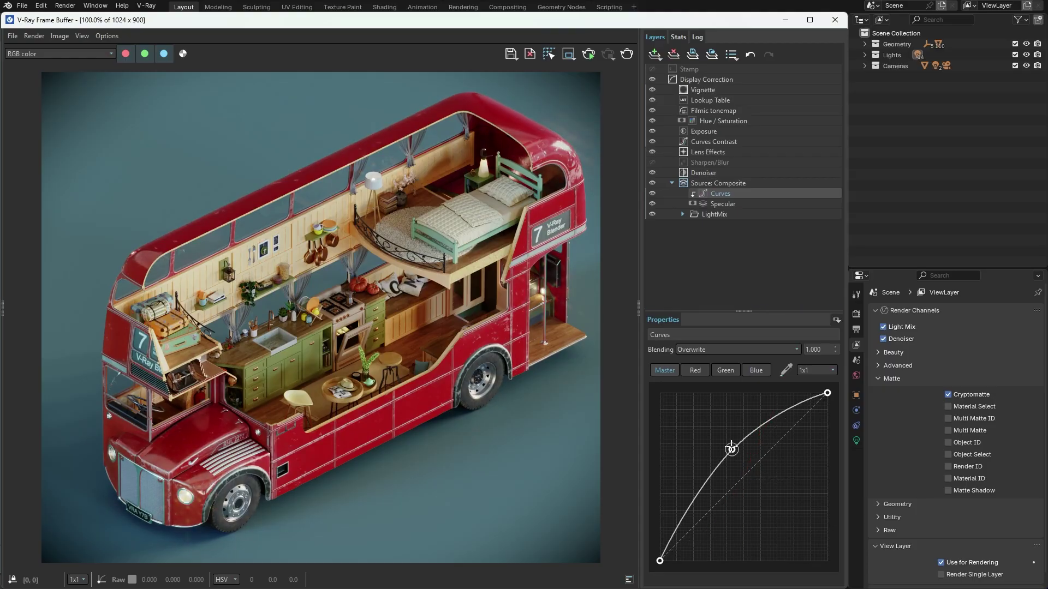